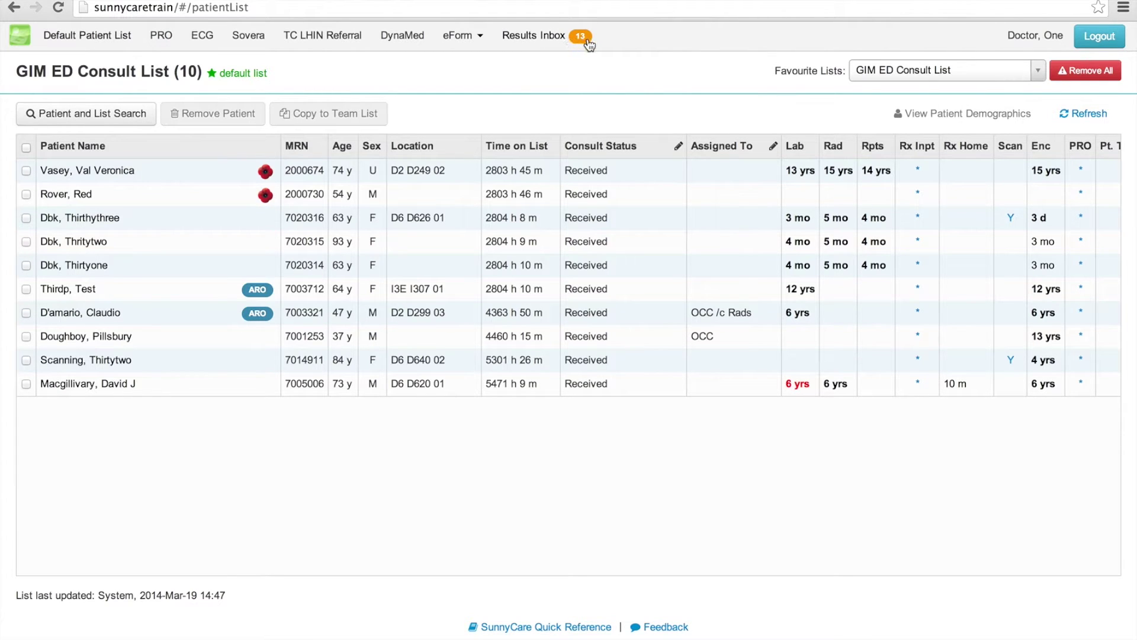
# Open the results inbox and sign off the first patient's new Creatinine (renal) result
pyautogui.click(554, 37)
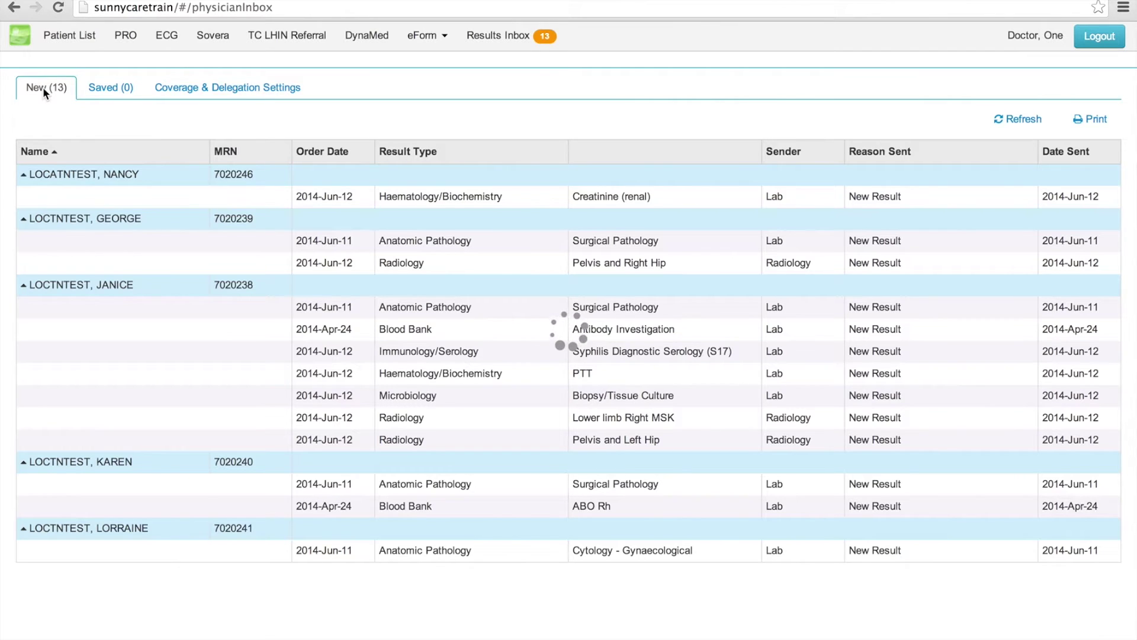
pyautogui.click(329, 199)
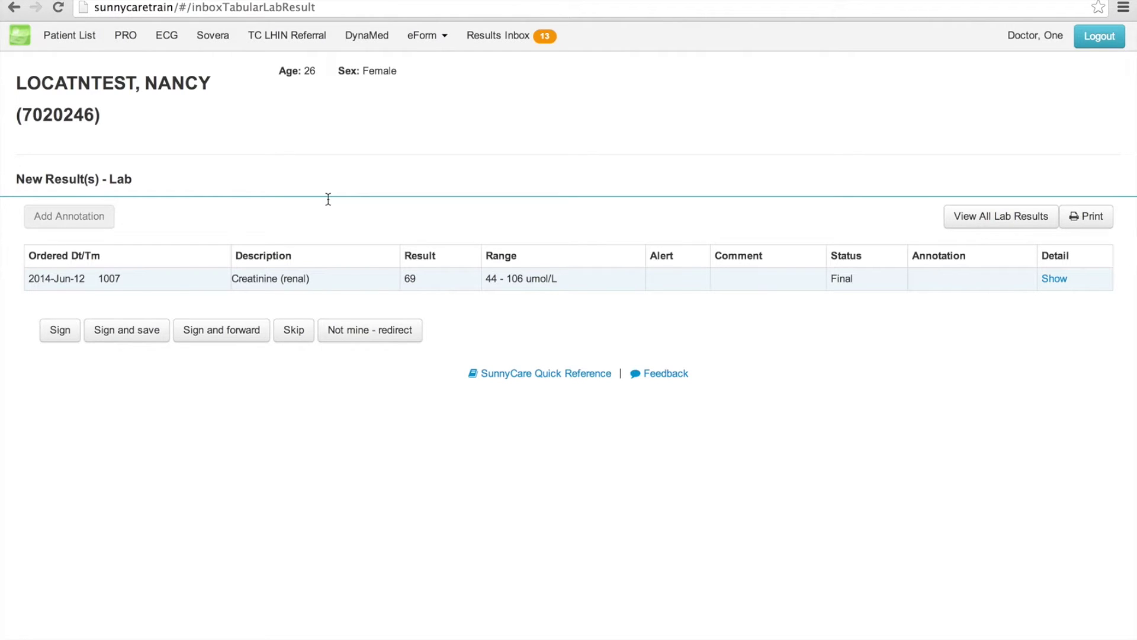
pyautogui.click(61, 335)
pyautogui.click(60, 333)
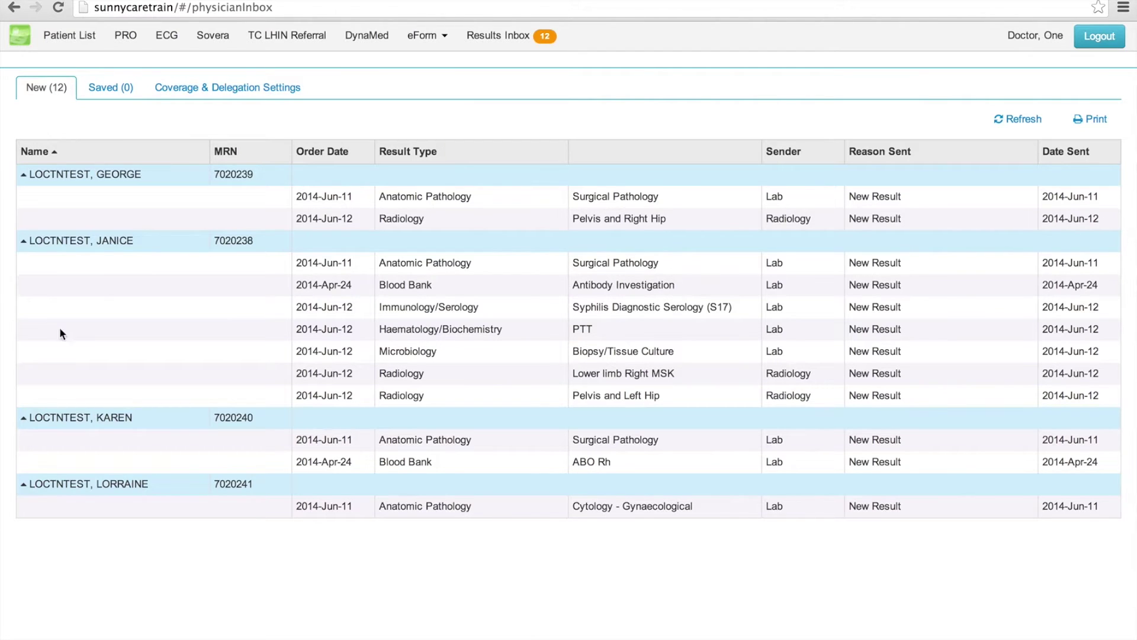
# Review the annotations on the first listed patient's Surgical Pathology result and sign it
pyautogui.click(437, 197)
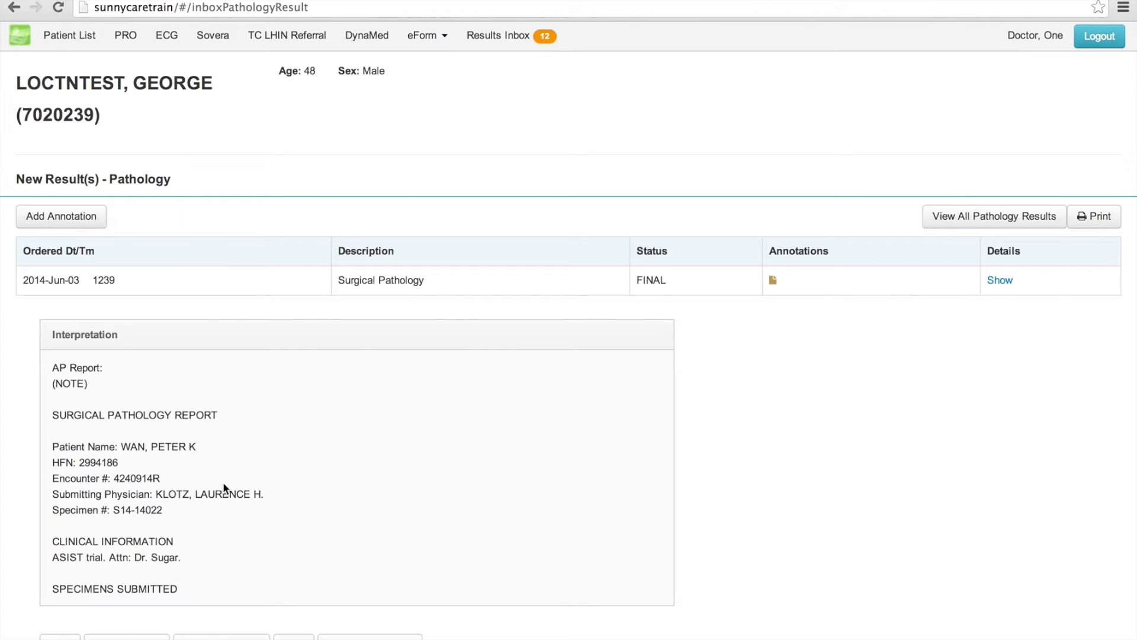
pyautogui.click(76, 226)
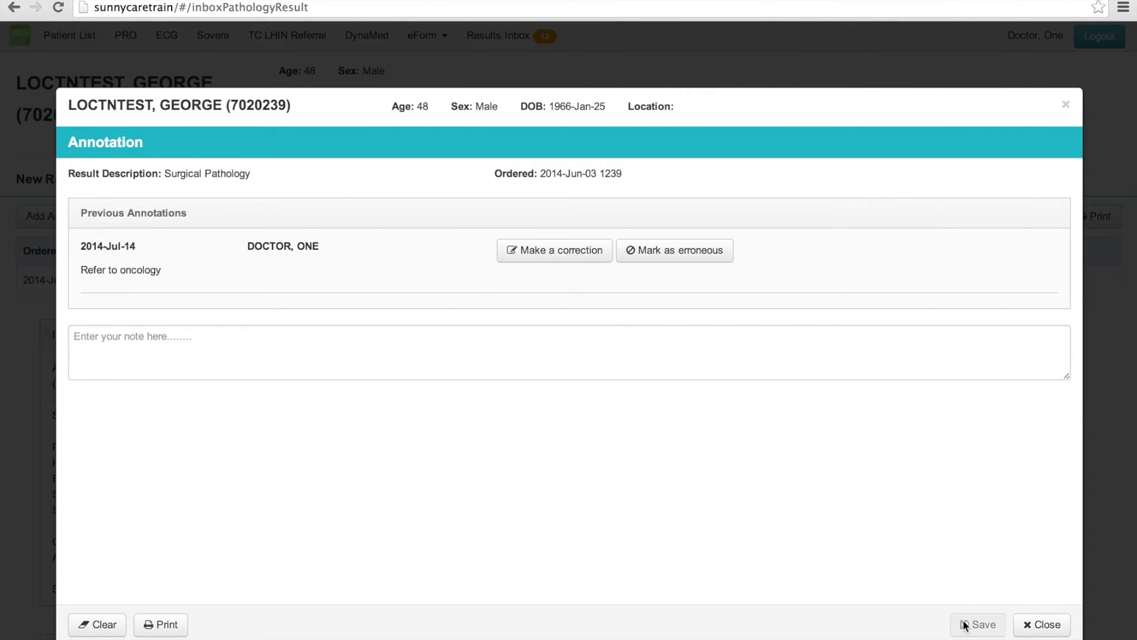
pyautogui.click(1055, 632)
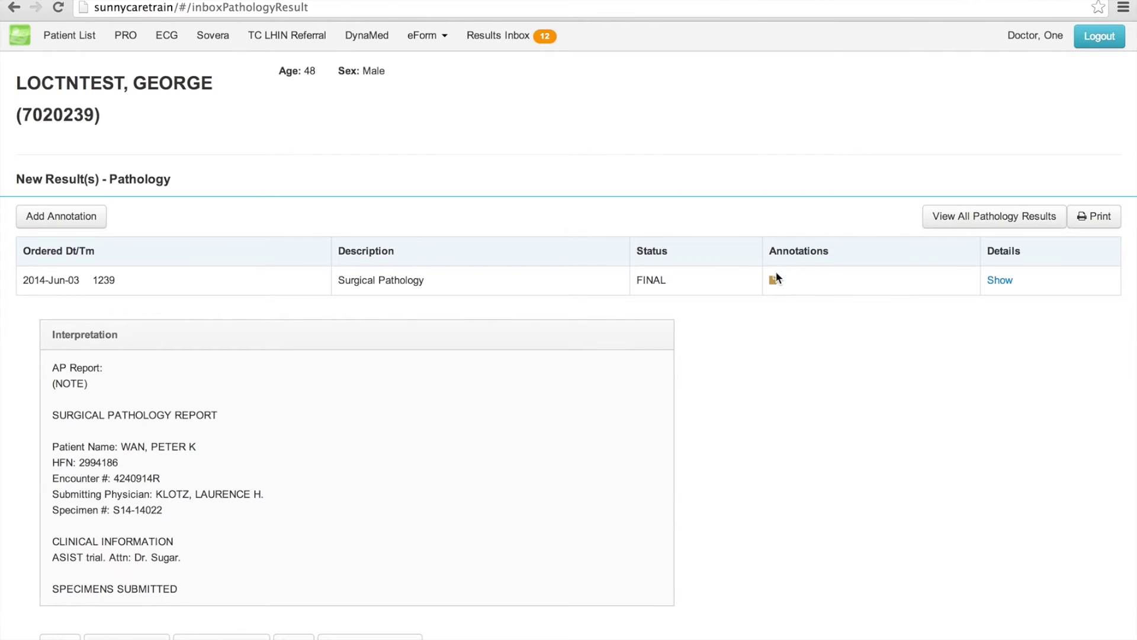
pyautogui.click(774, 282)
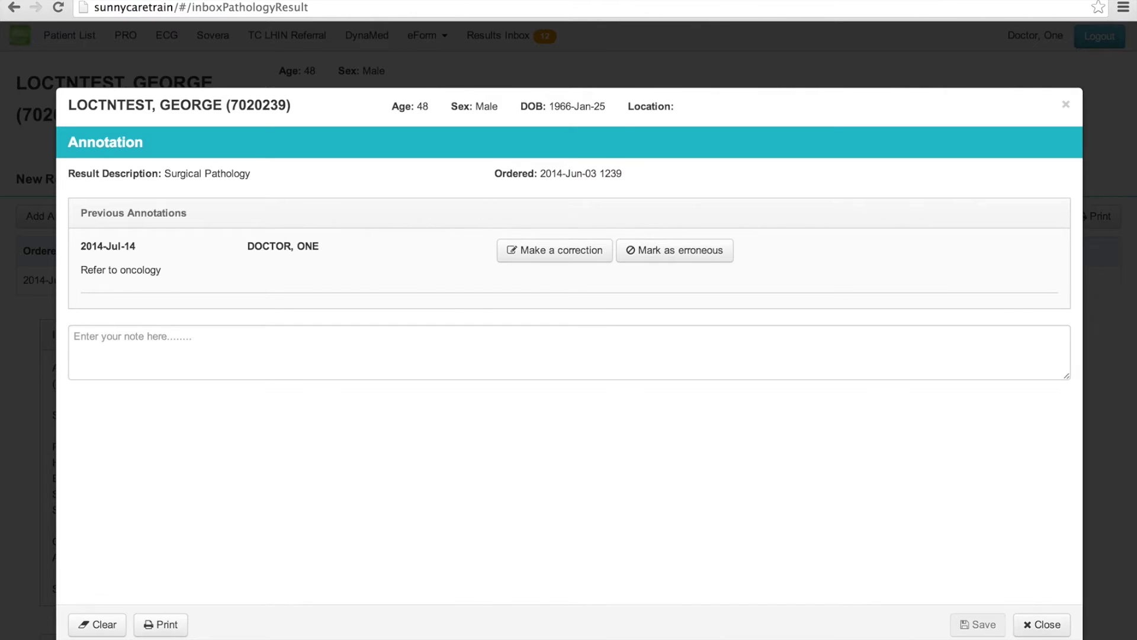
pyautogui.click(1037, 625)
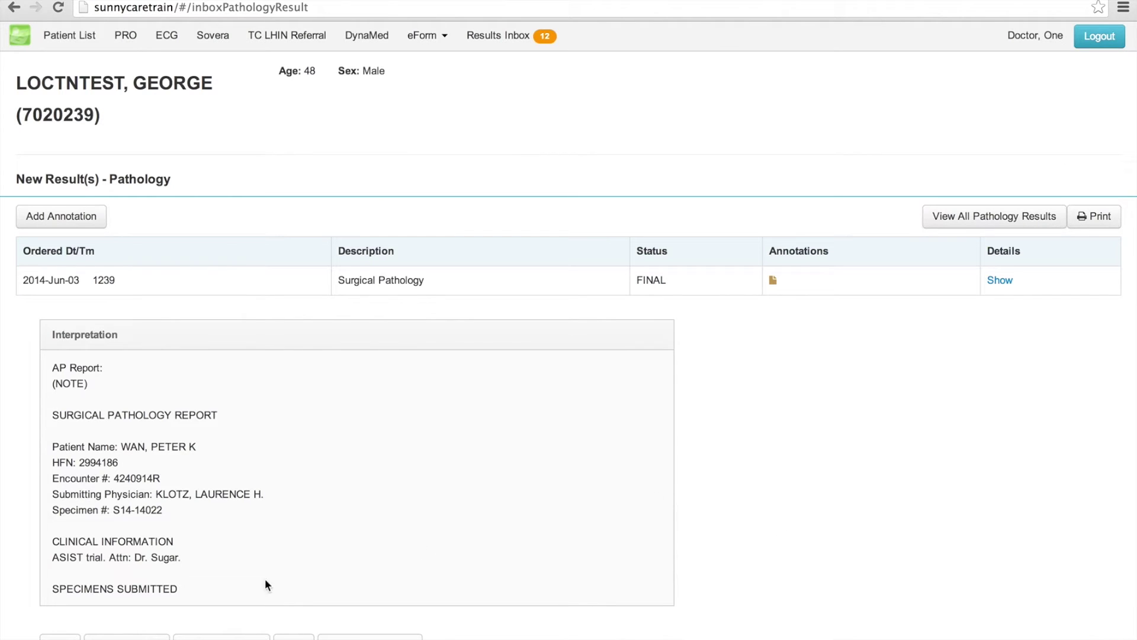
pyautogui.click(59, 637)
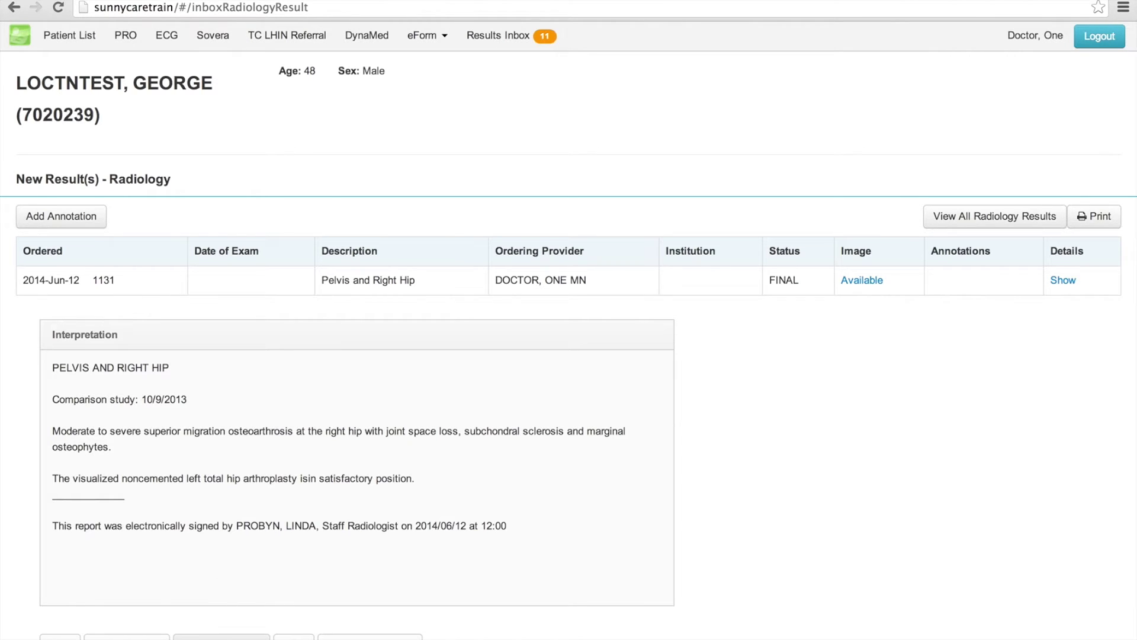
# Sign and forward the Pelvis and Right Hip result to the first listed clinician with the message "can you please review and let me know what you think"
pyautogui.click(221, 637)
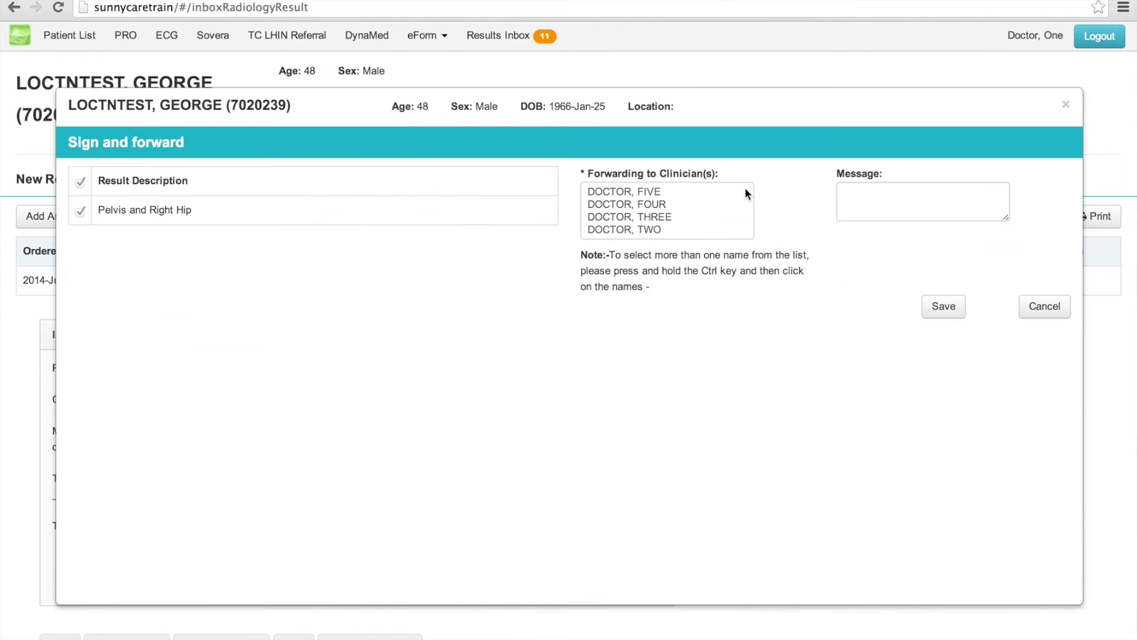
pyautogui.click(655, 191)
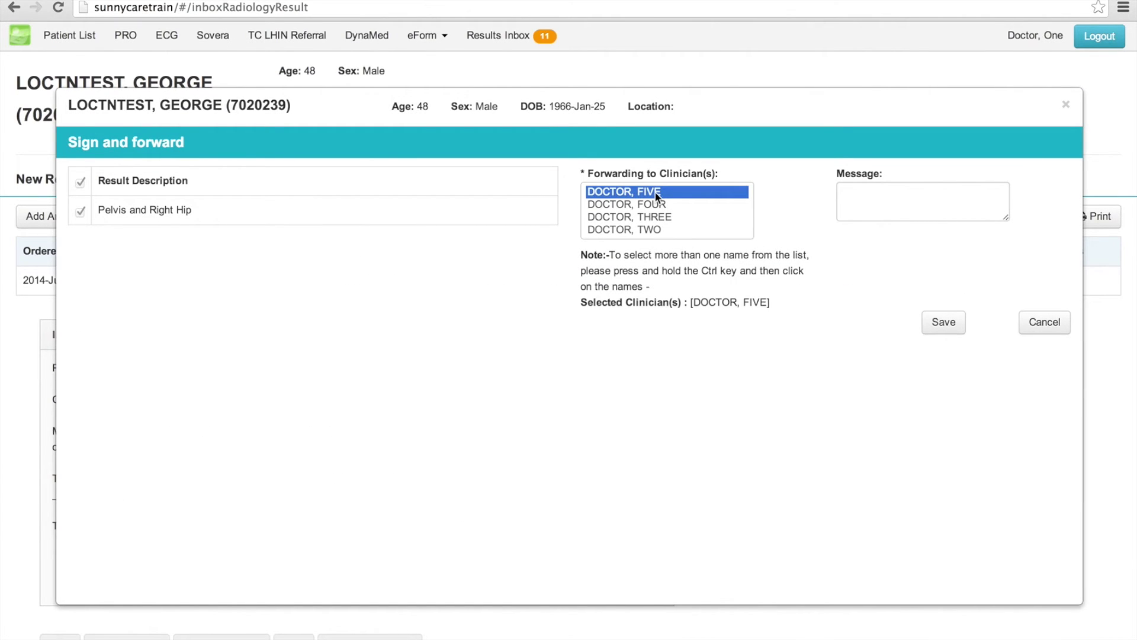
pyautogui.click(878, 191)
pyautogui.write('can you please')
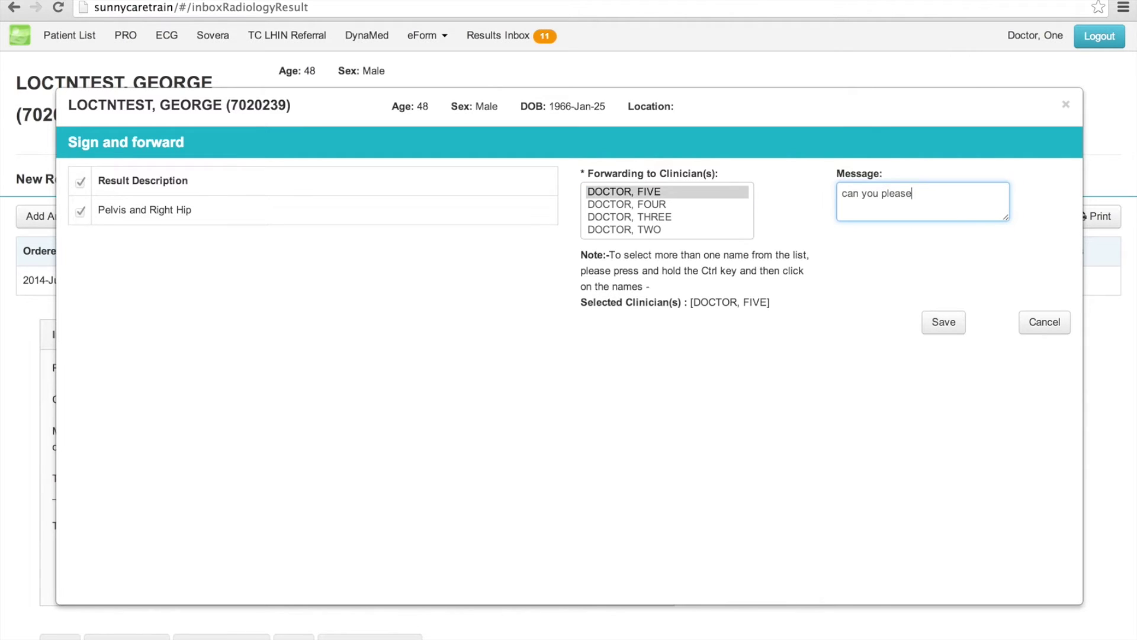
pyautogui.write(' review and let me know what they th')
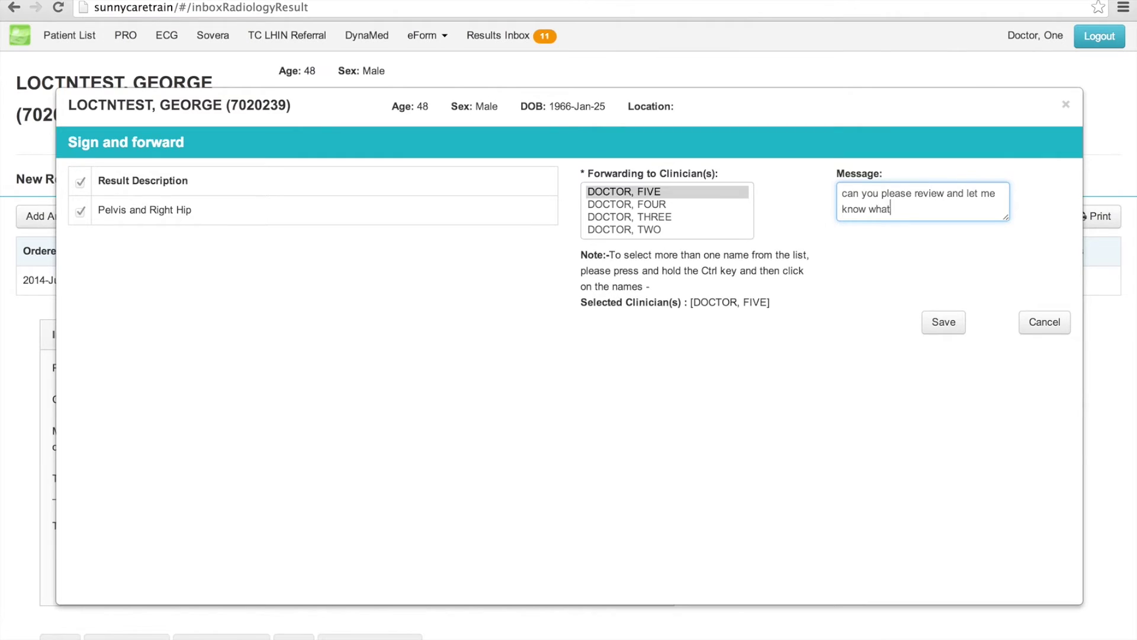
pyautogui.press('BackSpace')
pyautogui.press('BackSpace')
pyautogui.press('BackSpace')
pyautogui.press('BackSpace')
pyautogui.press('BackSpace')
pyautogui.press('BackSpace')
pyautogui.press('BackSpace')
pyautogui.write('you think')
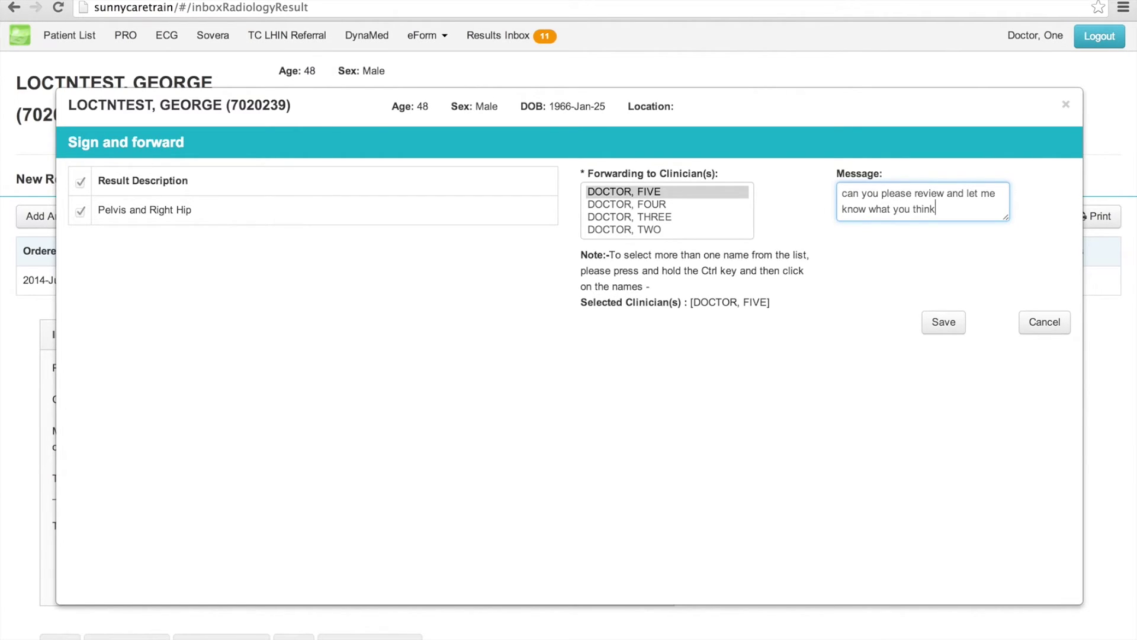
pyautogui.click(944, 325)
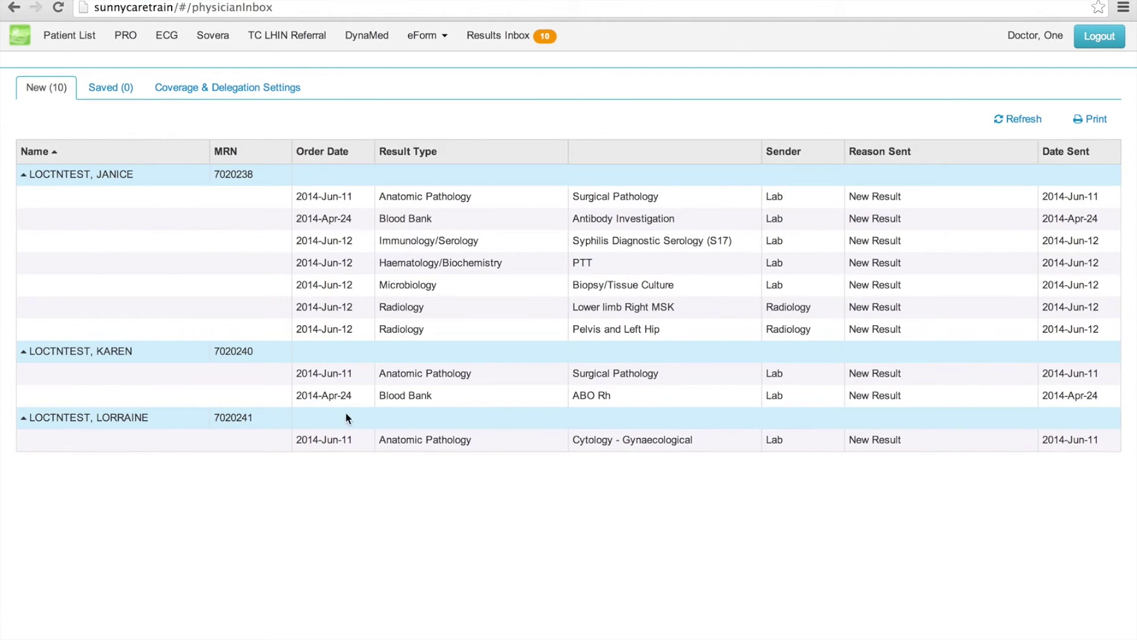
# Open the Cytology - Gynaecological result and start redirecting it as not mine
pyautogui.click(401, 443)
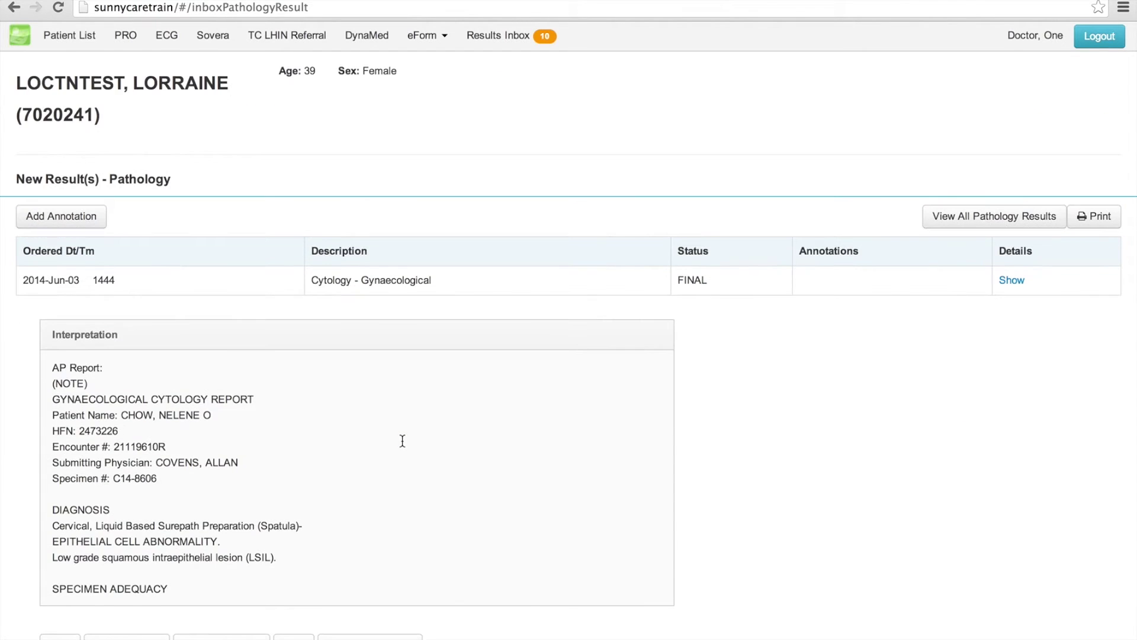
pyautogui.click(370, 637)
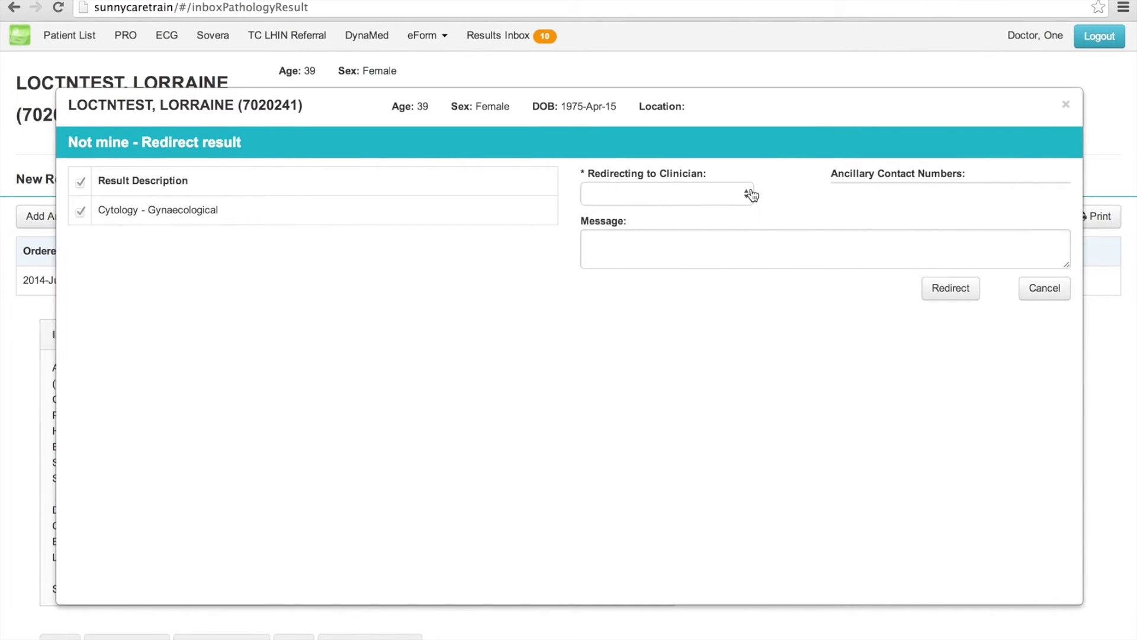
# Try the first listed clinician as redirect recipient with the message "This is your patient.", and try the Non-Inbox User Notified option
pyautogui.click(750, 196)
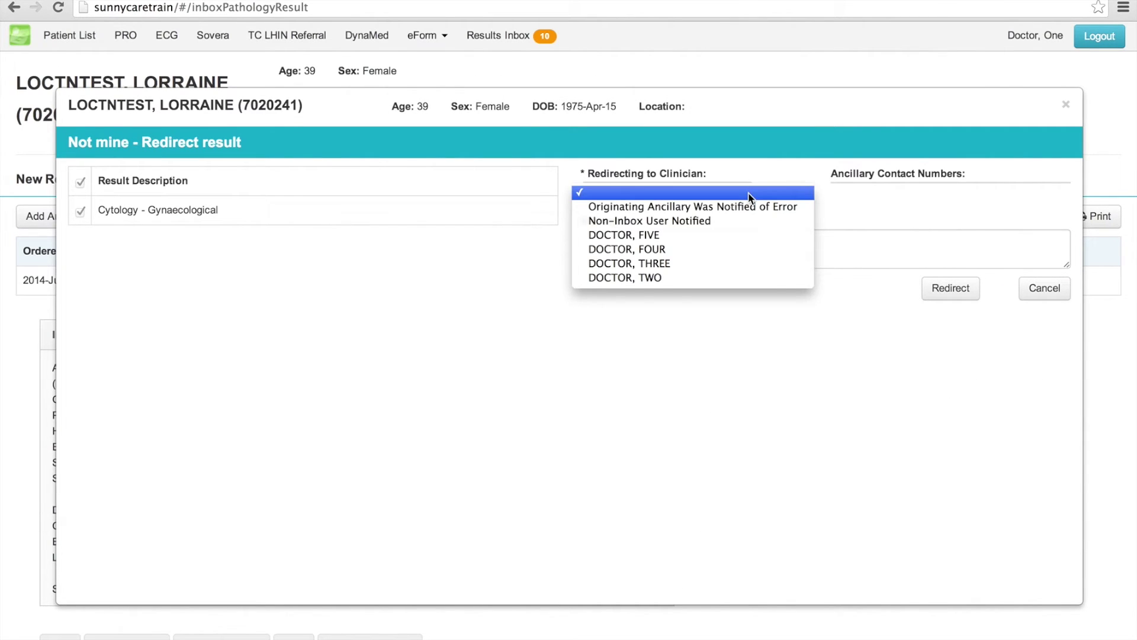
pyautogui.click(685, 235)
pyautogui.click(685, 237)
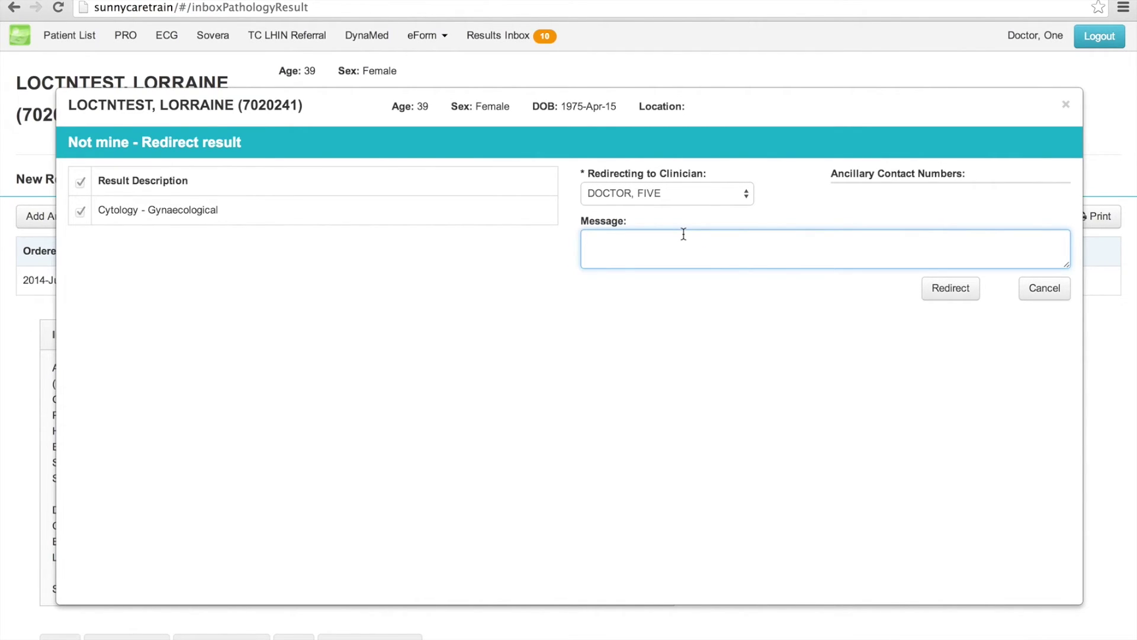
pyautogui.write('This is your patient.')
pyautogui.click(745, 196)
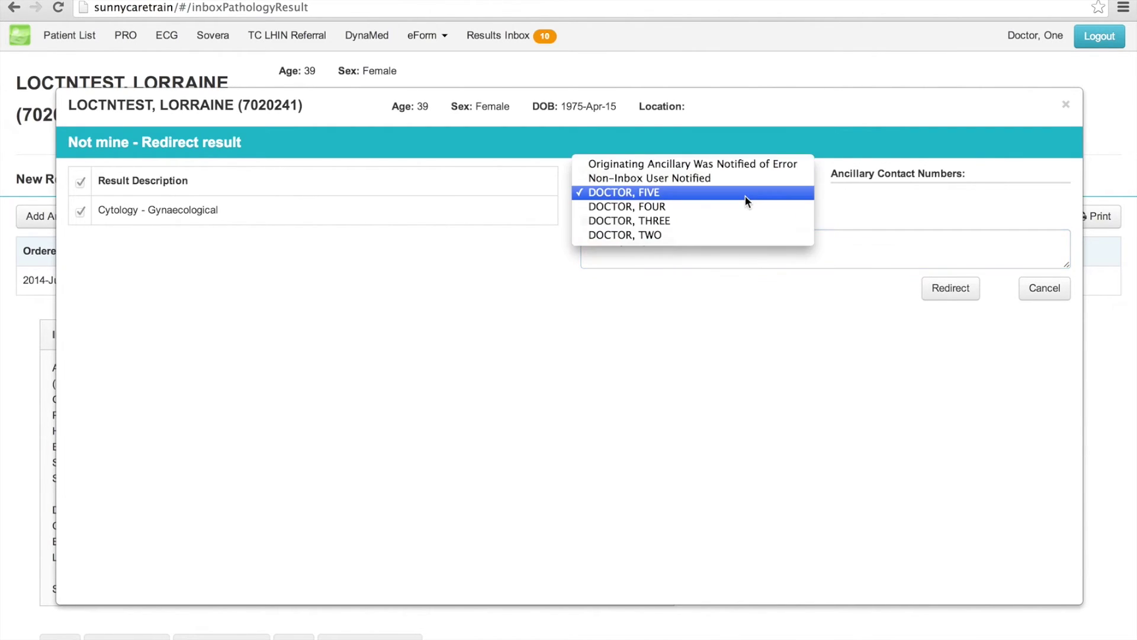
pyautogui.click(710, 186)
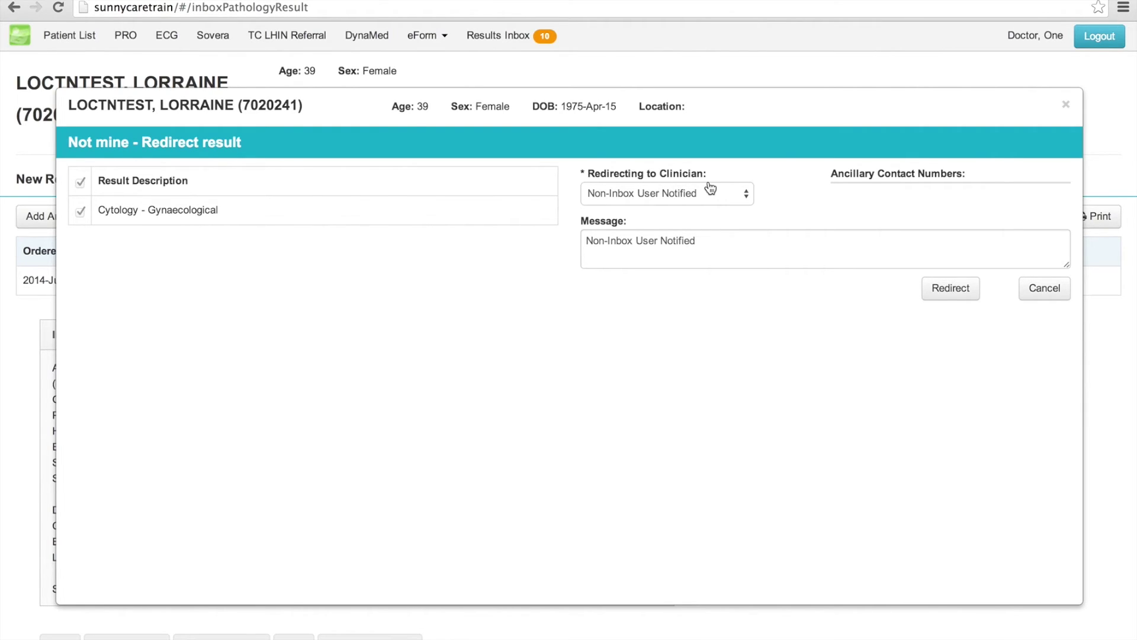
# Redirect the cytology result using Originating Ancillary Was Notified of Error, inserting "(Pathology)" after "Ancillary" in the message
pyautogui.click(745, 193)
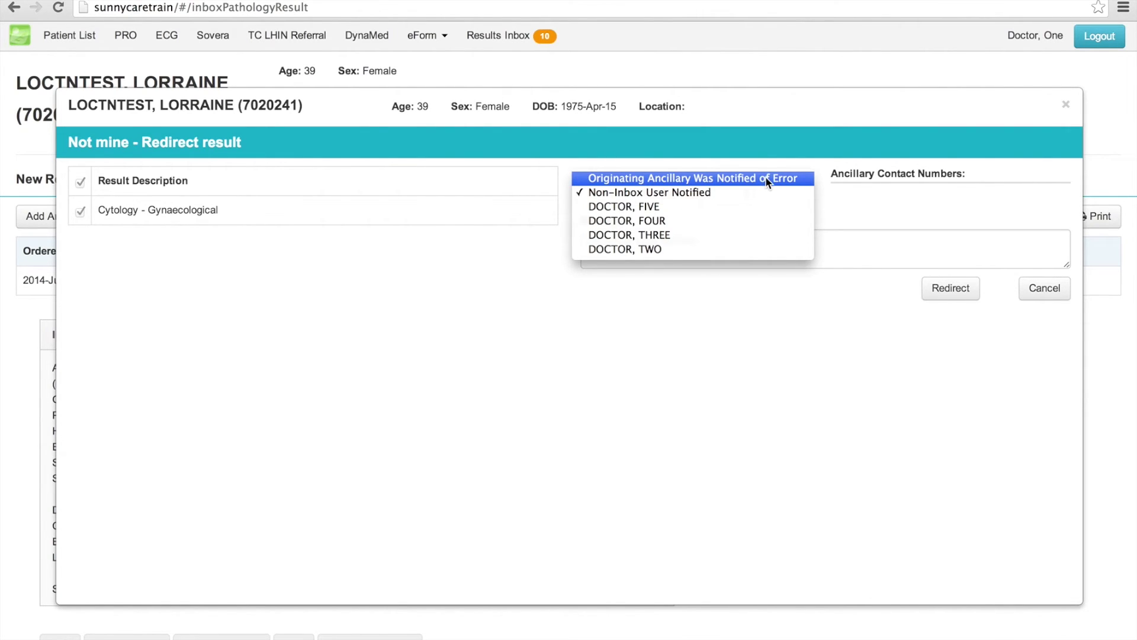
pyautogui.click(765, 179)
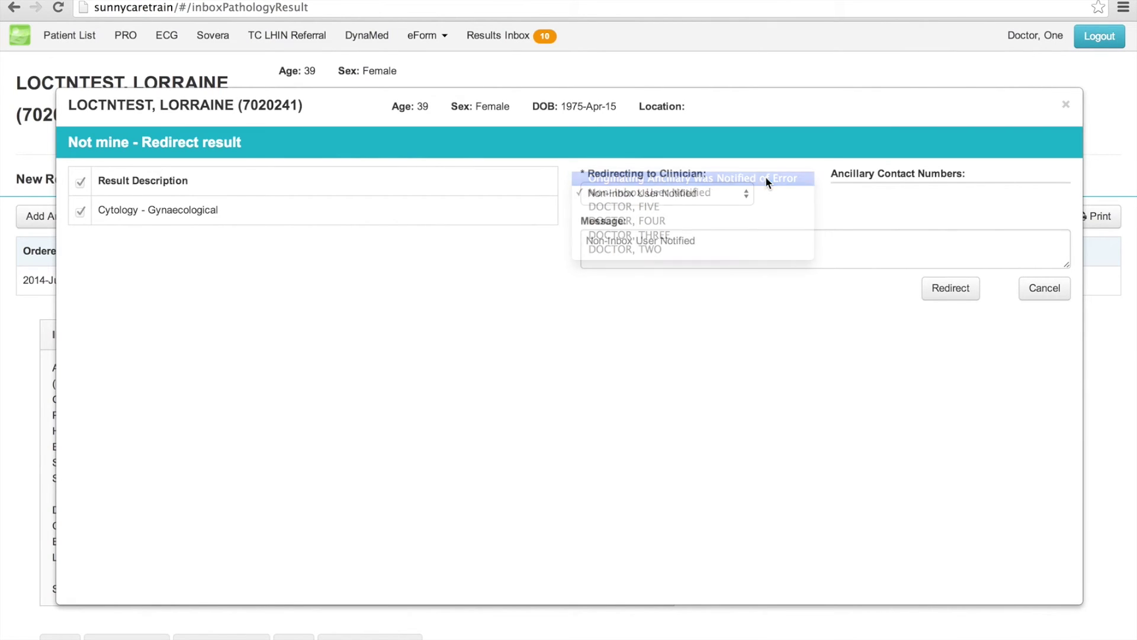
pyautogui.click(684, 239)
pyautogui.write('(Patho')
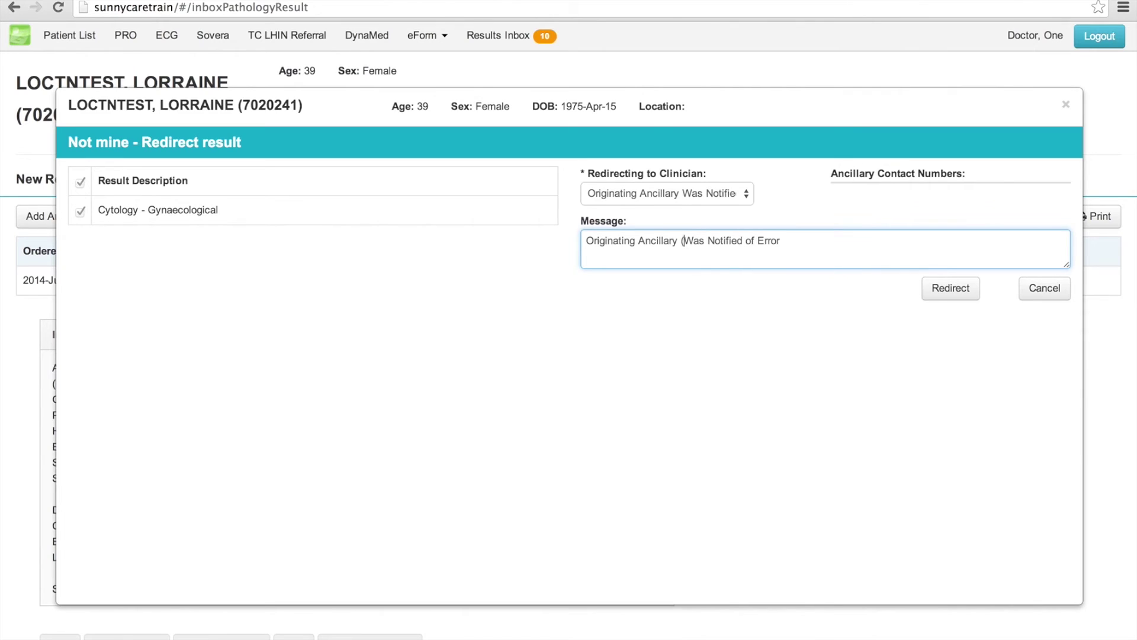
pyautogui.write('logy)')
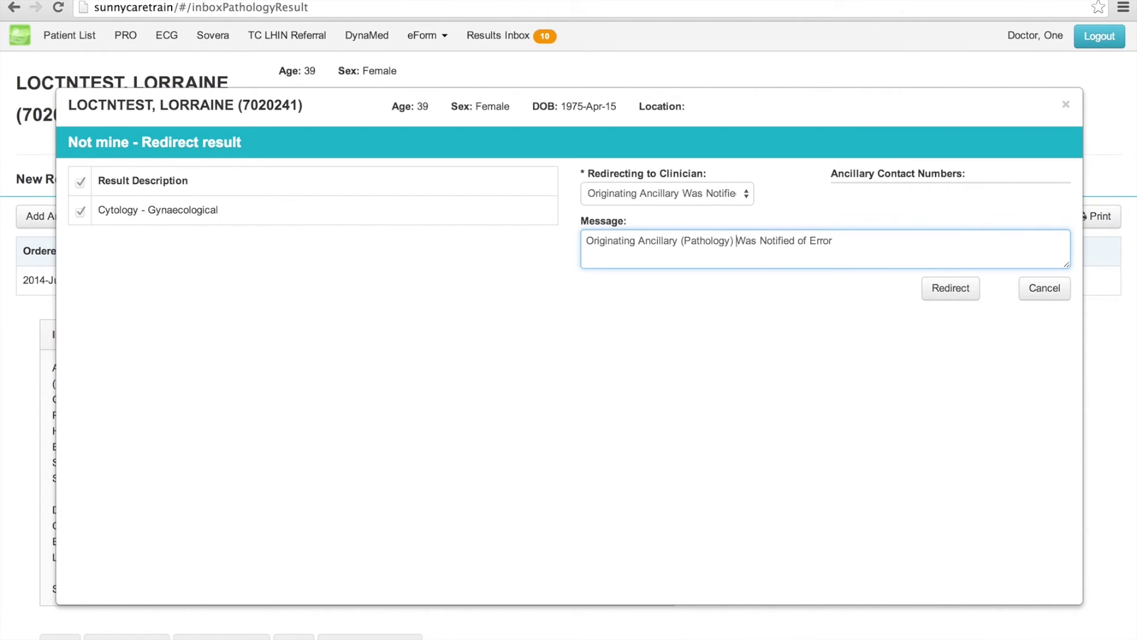
pyautogui.click(951, 288)
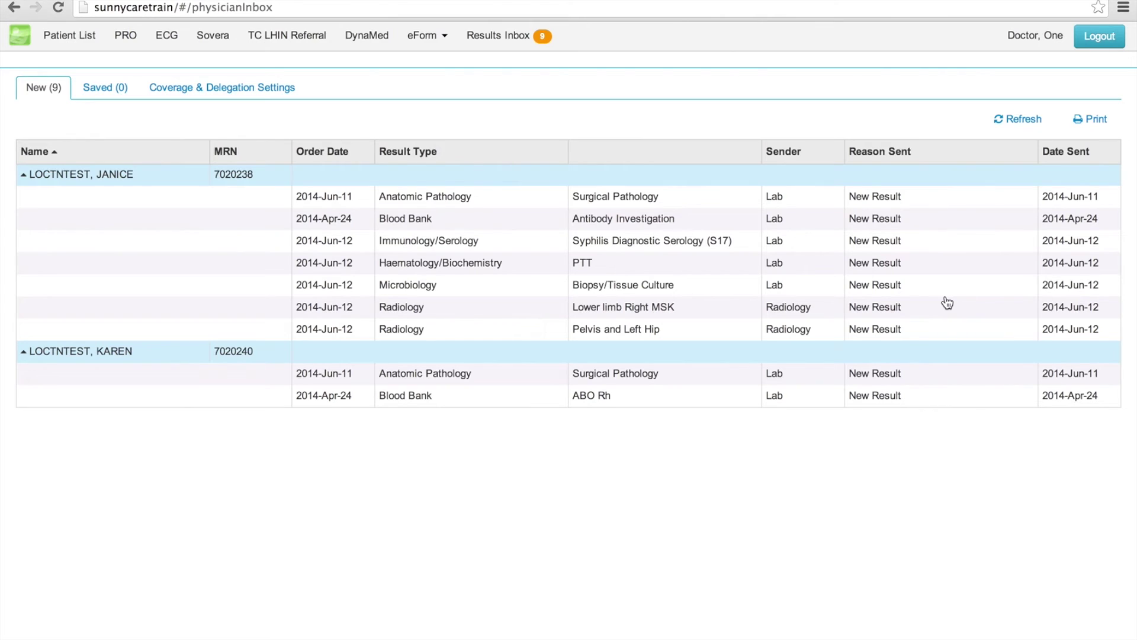
# In the coverage and delegation settings, add the third listed clinician as a result follow-up delegate with View Only access
pyautogui.click(285, 87)
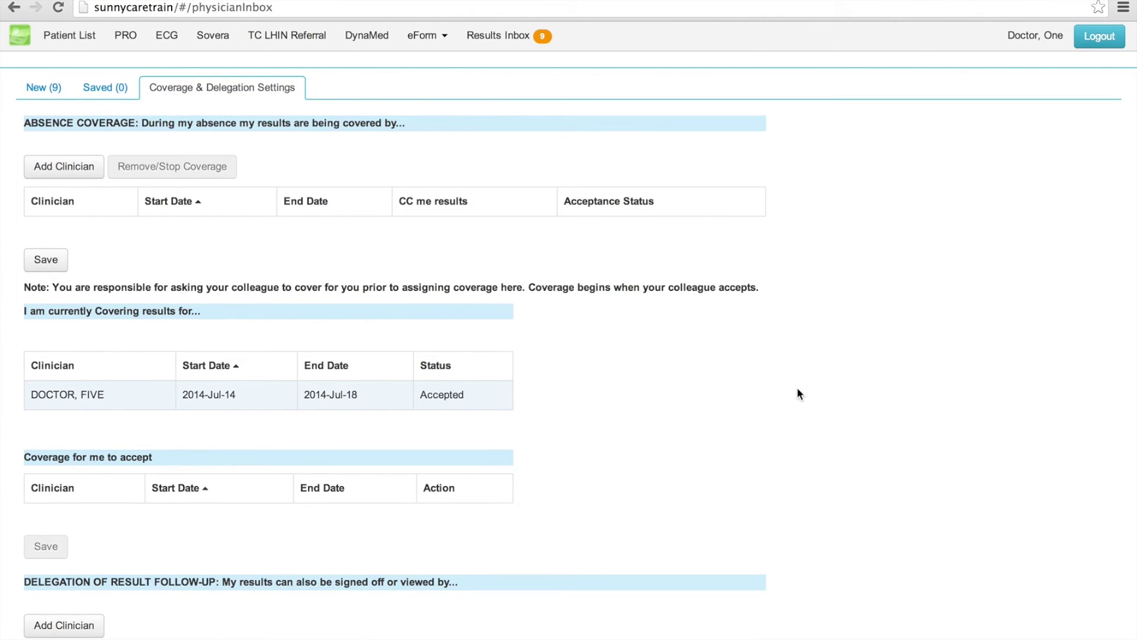
pyautogui.scroll(-5, 891, 566)
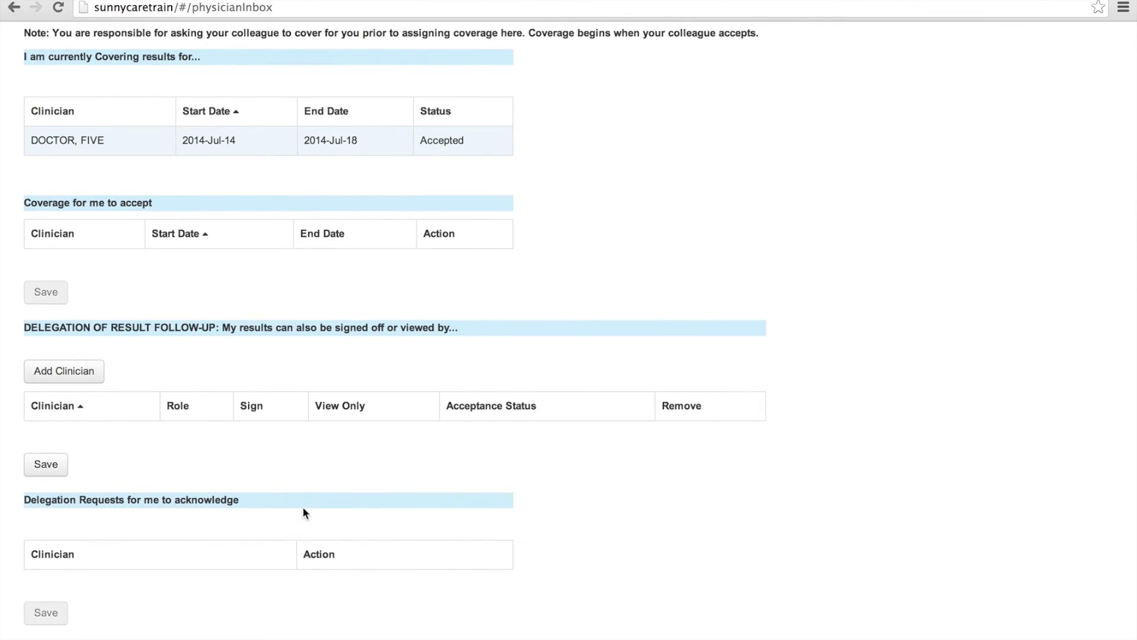
pyautogui.click(94, 384)
pyautogui.click(241, 443)
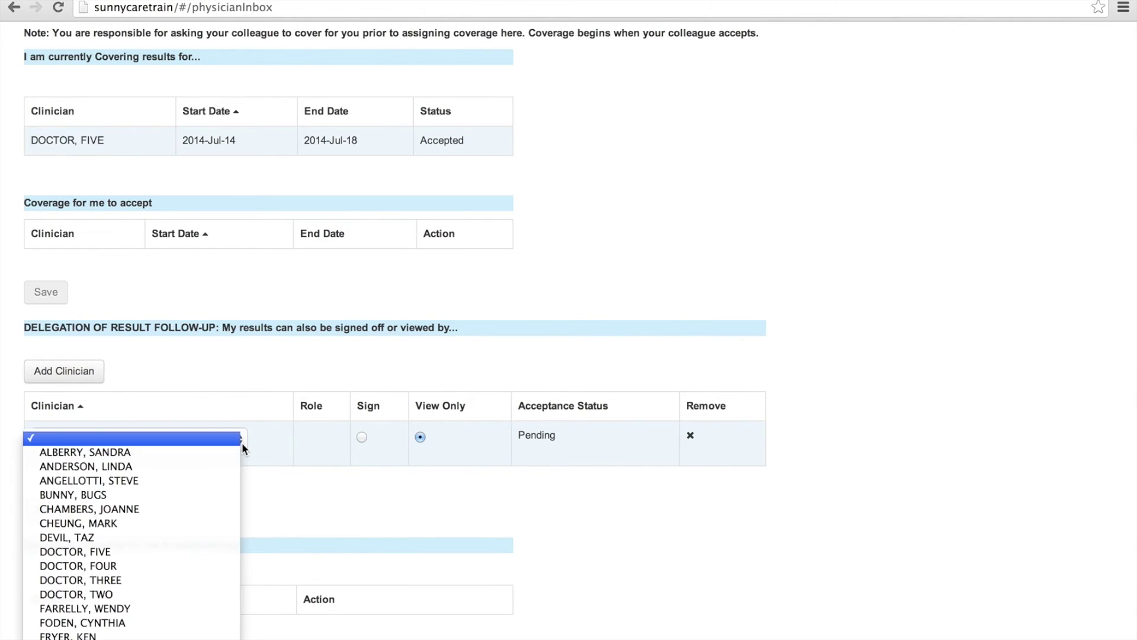
pyautogui.click(169, 478)
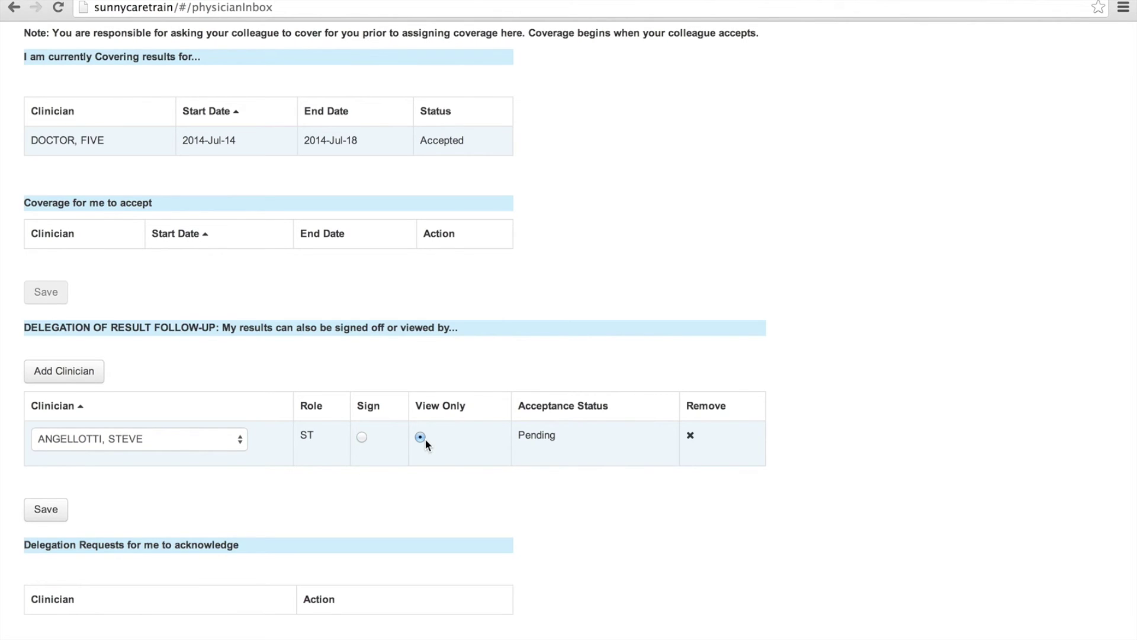
# Add the fifth listed clinician as a second result follow-up delegate and grant them Sign permission
pyautogui.click(94, 373)
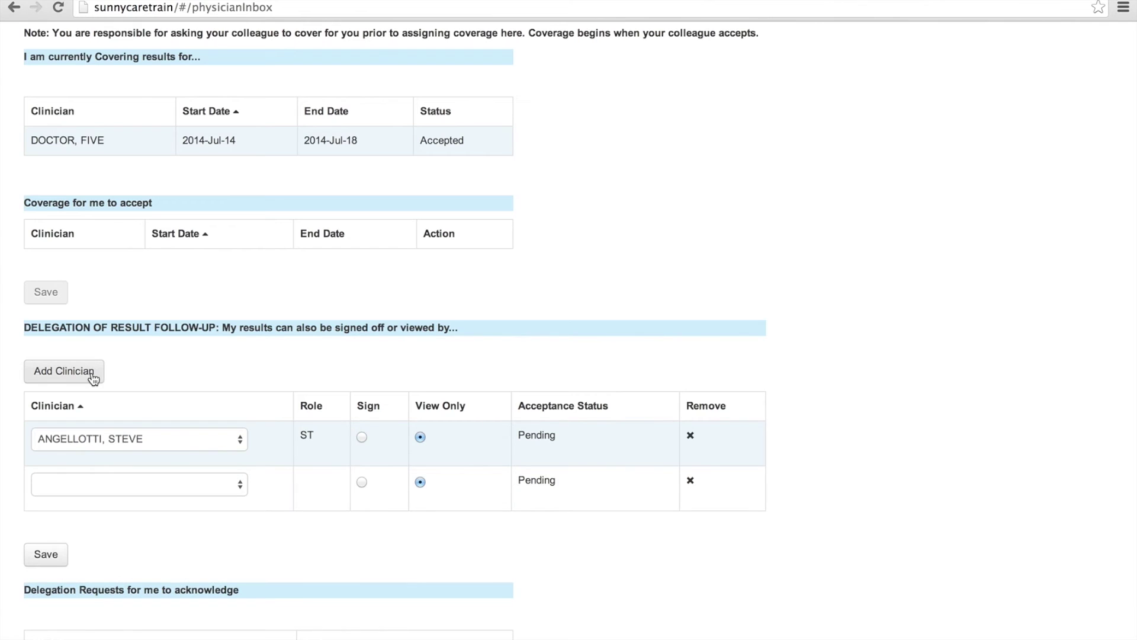
pyautogui.click(240, 485)
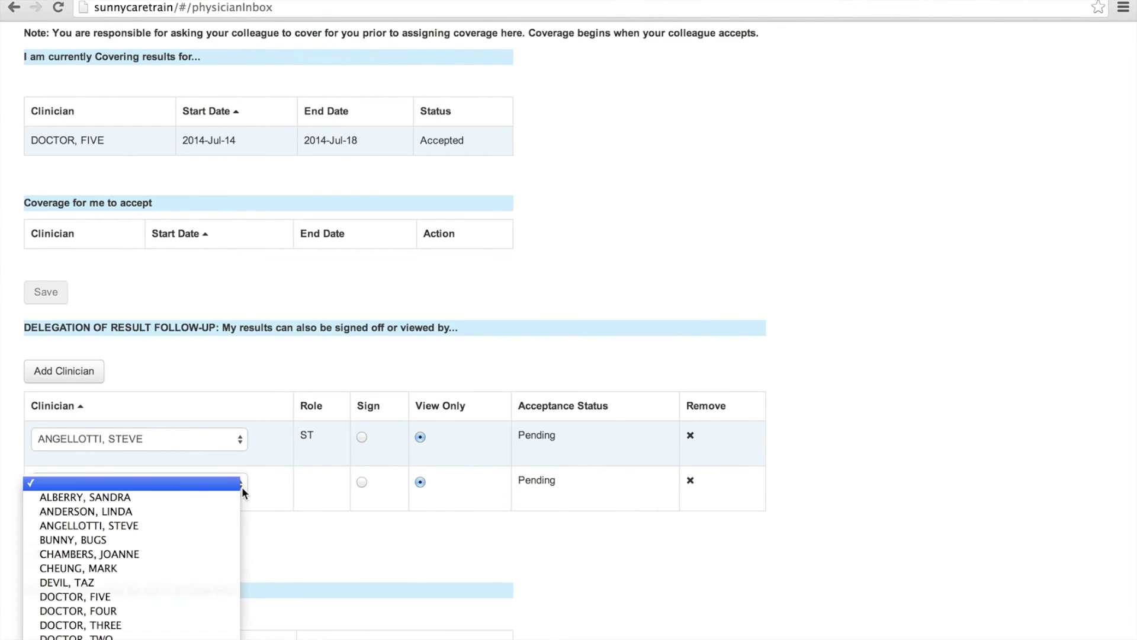
pyautogui.click(135, 555)
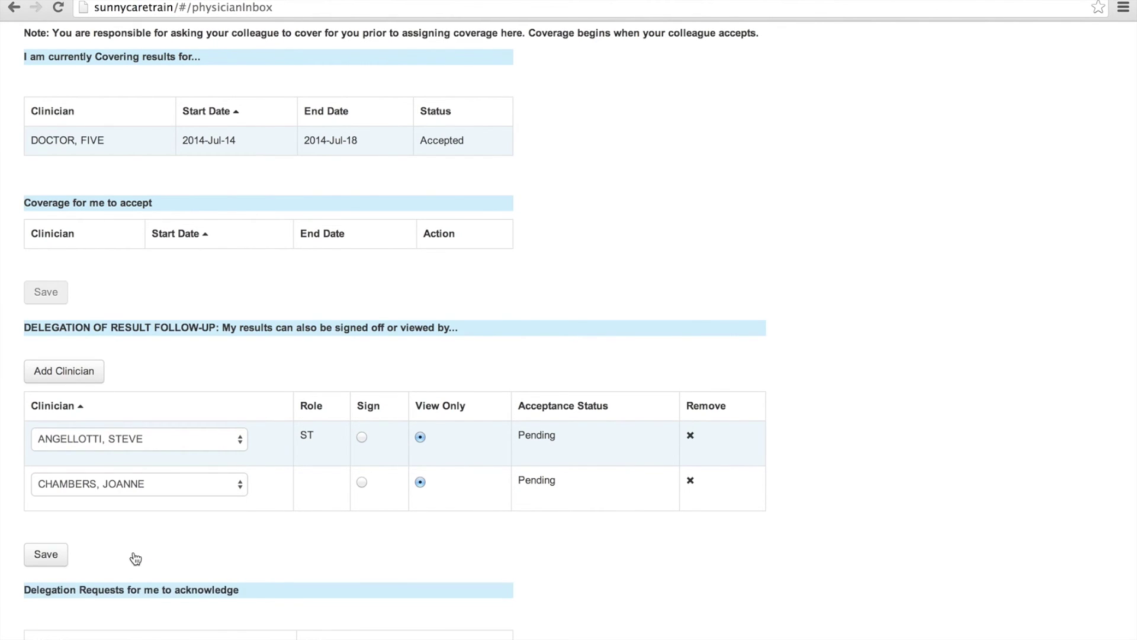
pyautogui.click(363, 482)
pyautogui.press('Down')
pyautogui.scroll(-3, 859, 534)
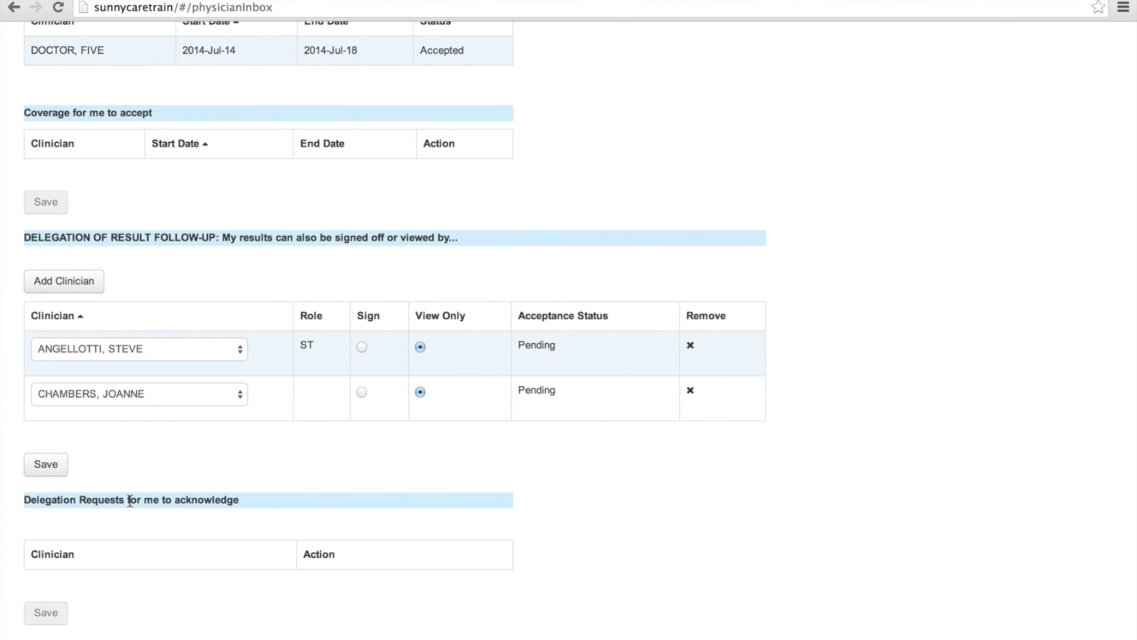
pyautogui.press('Up')
pyautogui.scroll(5, 129, 501)
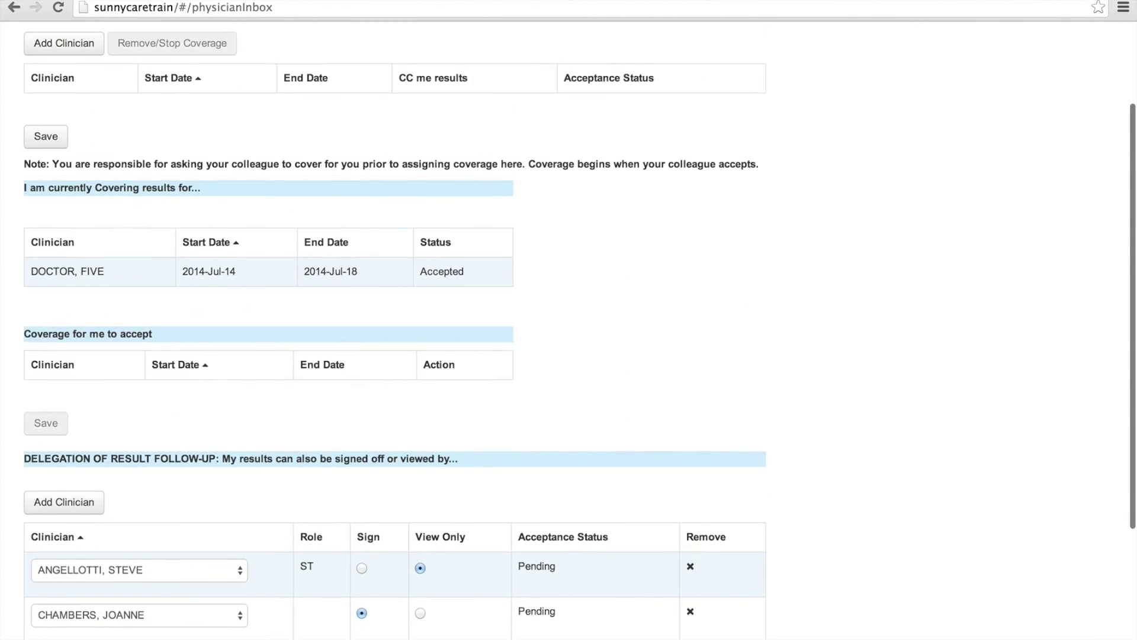
# Add an absence coverage entry and choose the third listed clinician to cover the results
pyautogui.scroll(1, 569, 330)
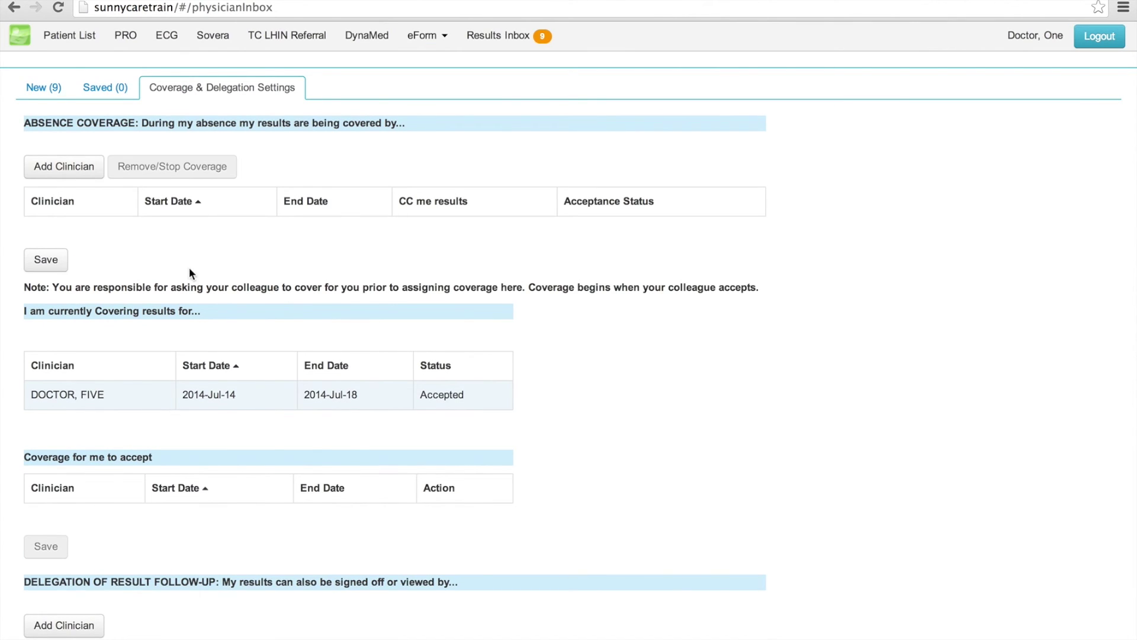
pyautogui.click(83, 171)
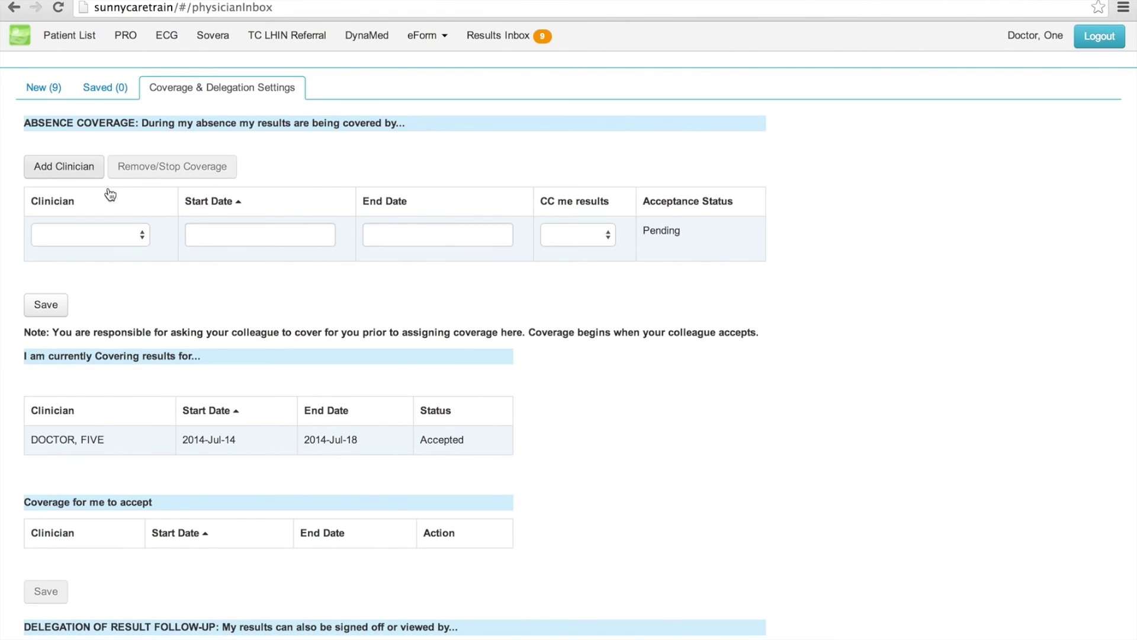
pyautogui.click(144, 238)
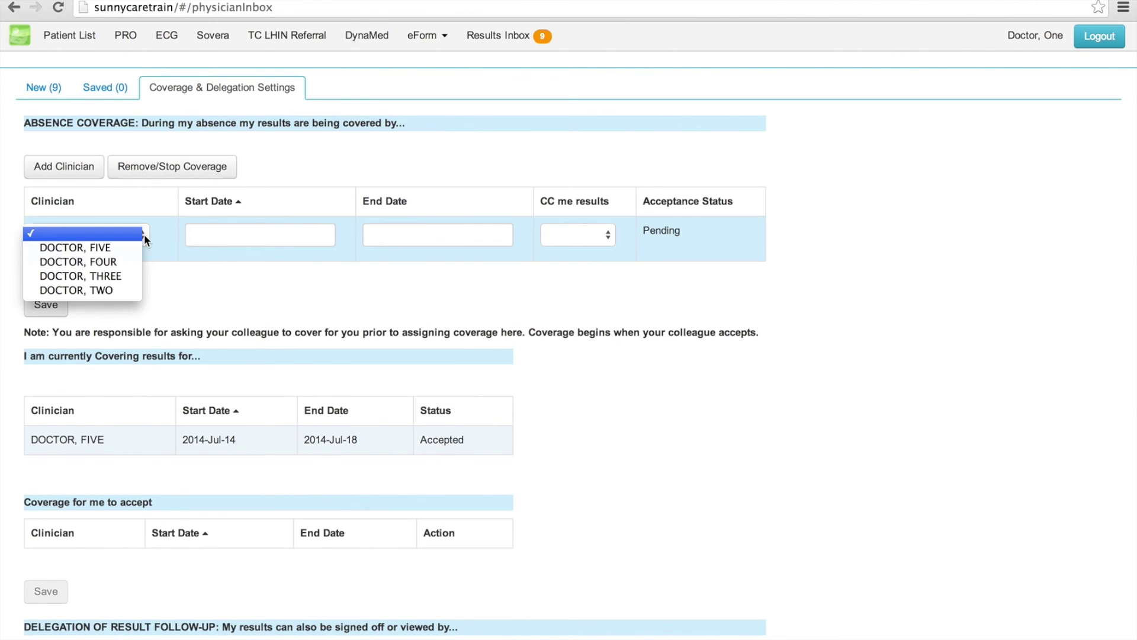
pyautogui.click(110, 275)
# Set the absence coverage period from 2014-Jul-21 to 2014-Jul-27 and set CC me results to Yes
pyautogui.click(259, 232)
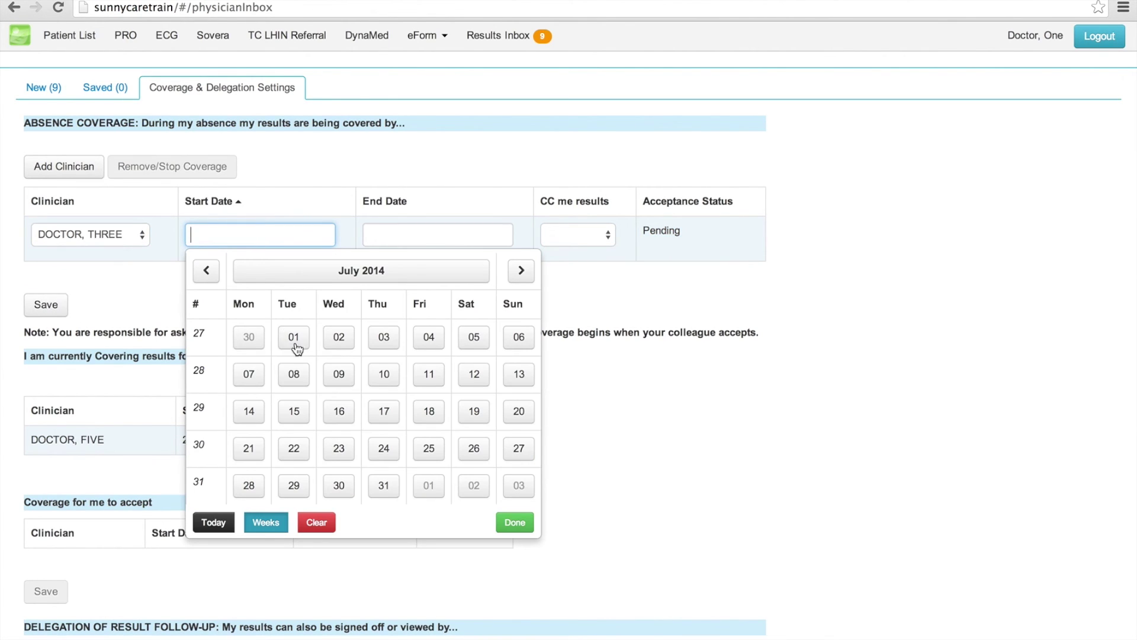
pyautogui.click(249, 448)
pyautogui.click(460, 233)
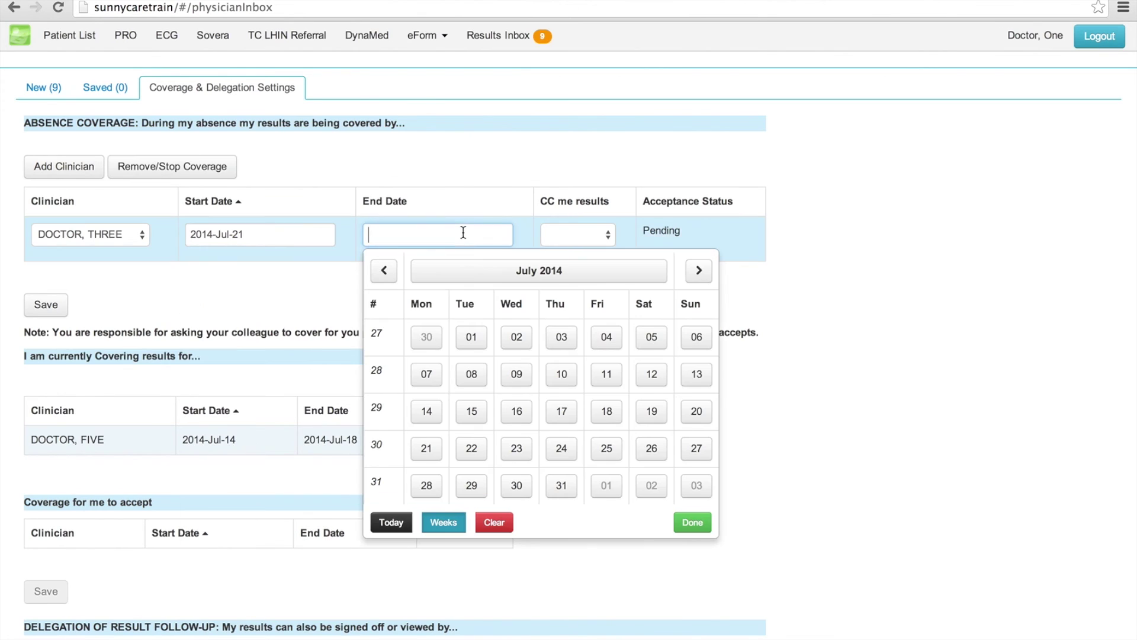
pyautogui.click(697, 449)
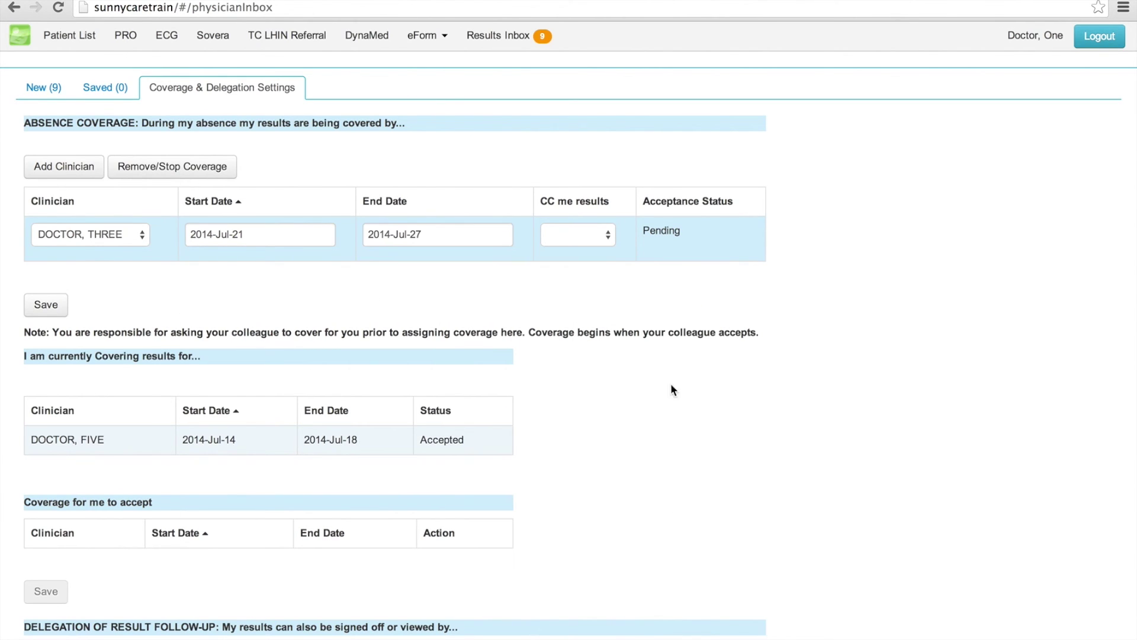
pyautogui.click(610, 237)
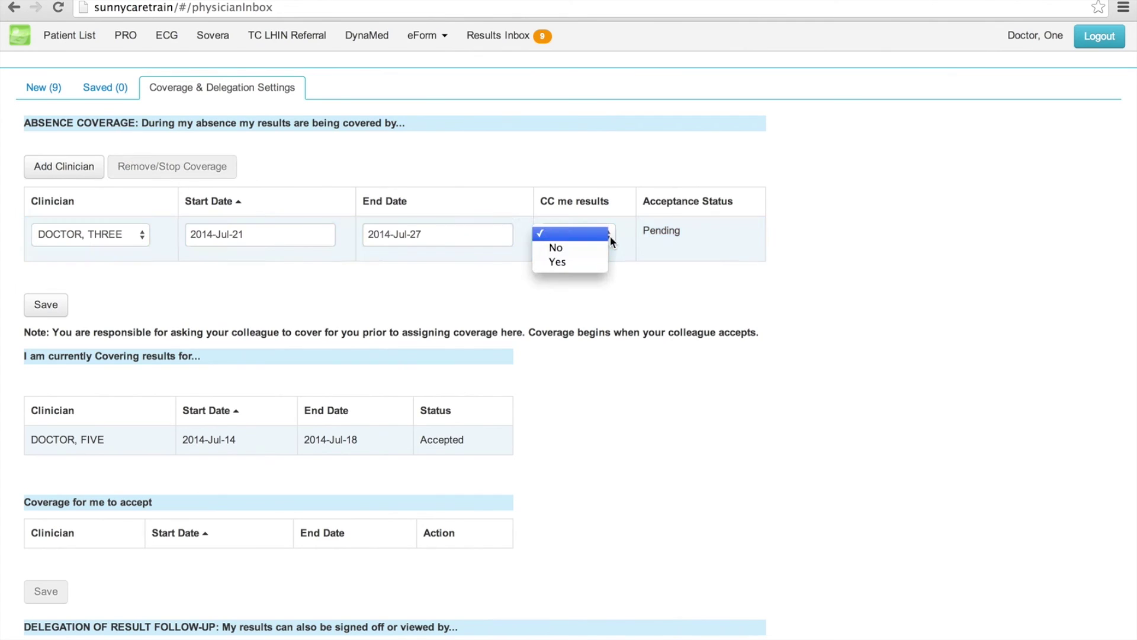
pyautogui.click(583, 262)
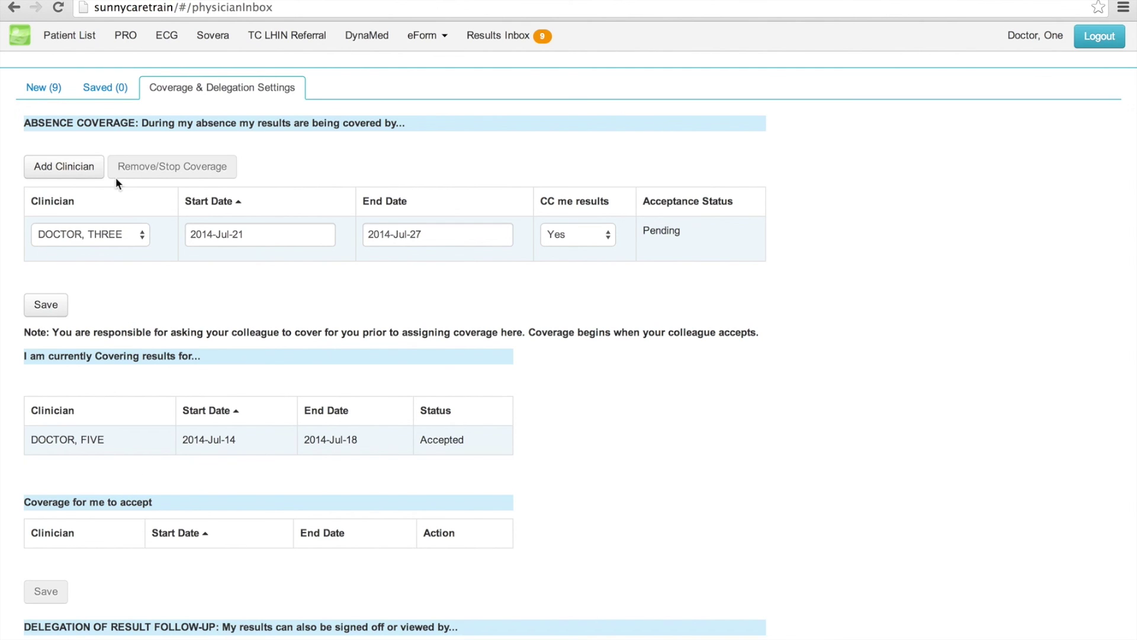
# View the list of new results and return to the coverage and delegation settings
pyautogui.click(52, 88)
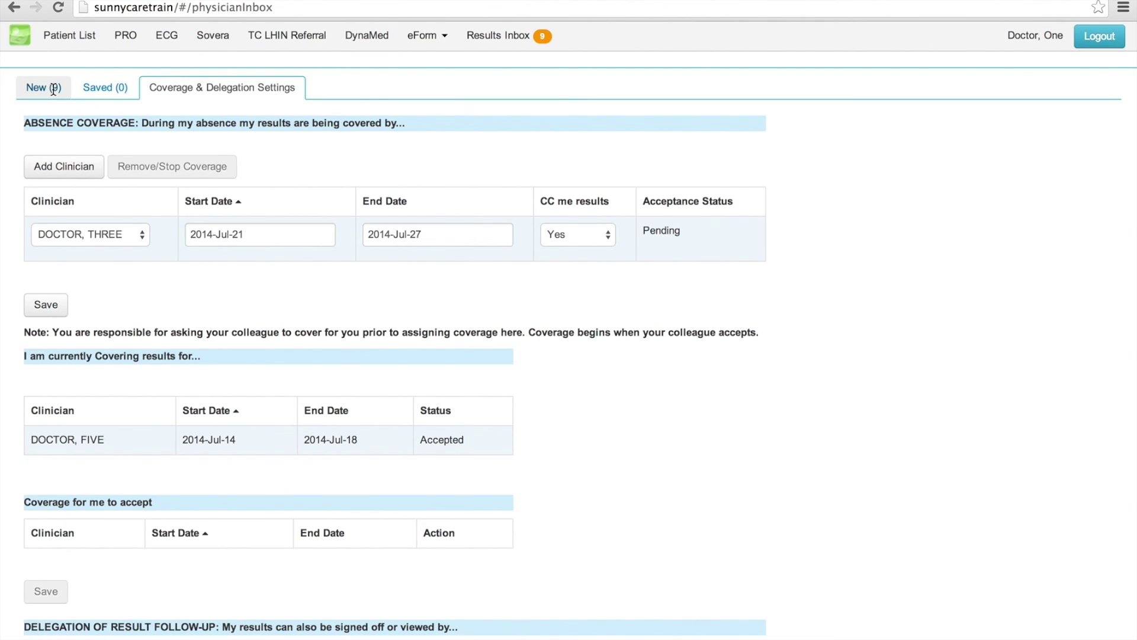
pyautogui.click(542, 172)
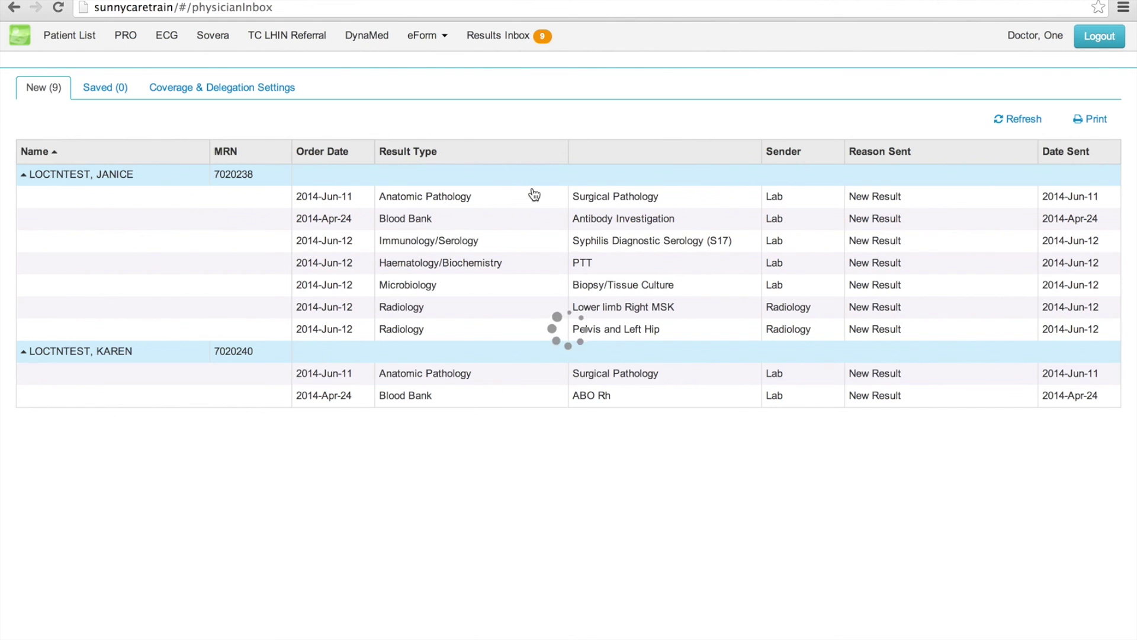
pyautogui.click(224, 90)
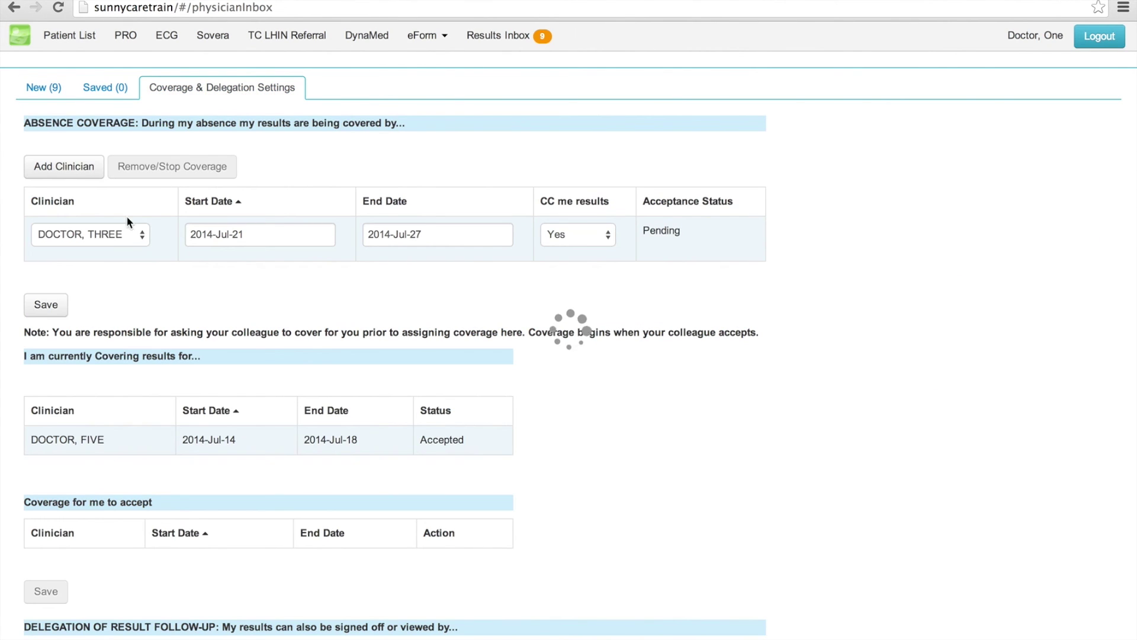
# Save the absence coverage assignment and go to the delegation of result follow-up section
pyautogui.click(47, 304)
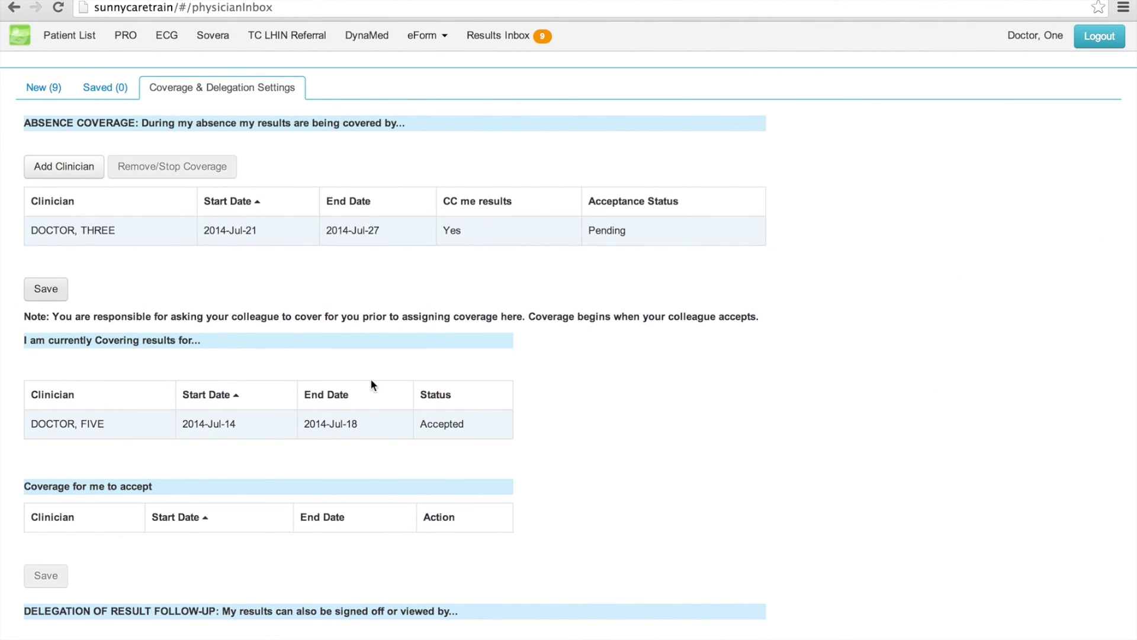
pyautogui.scroll(-6, 1000, 354)
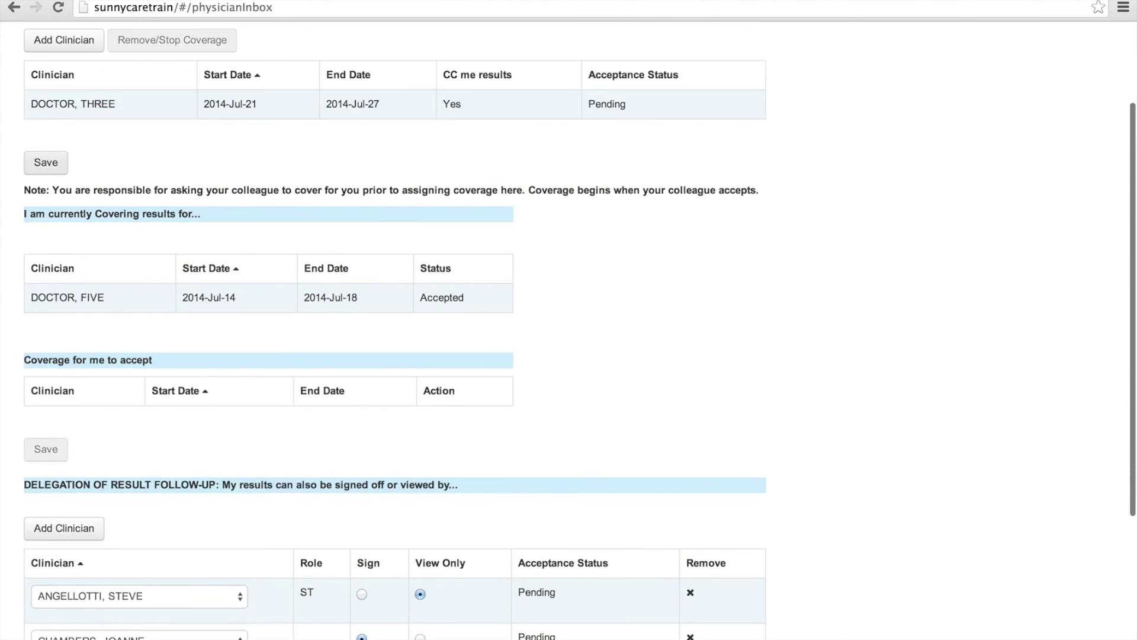